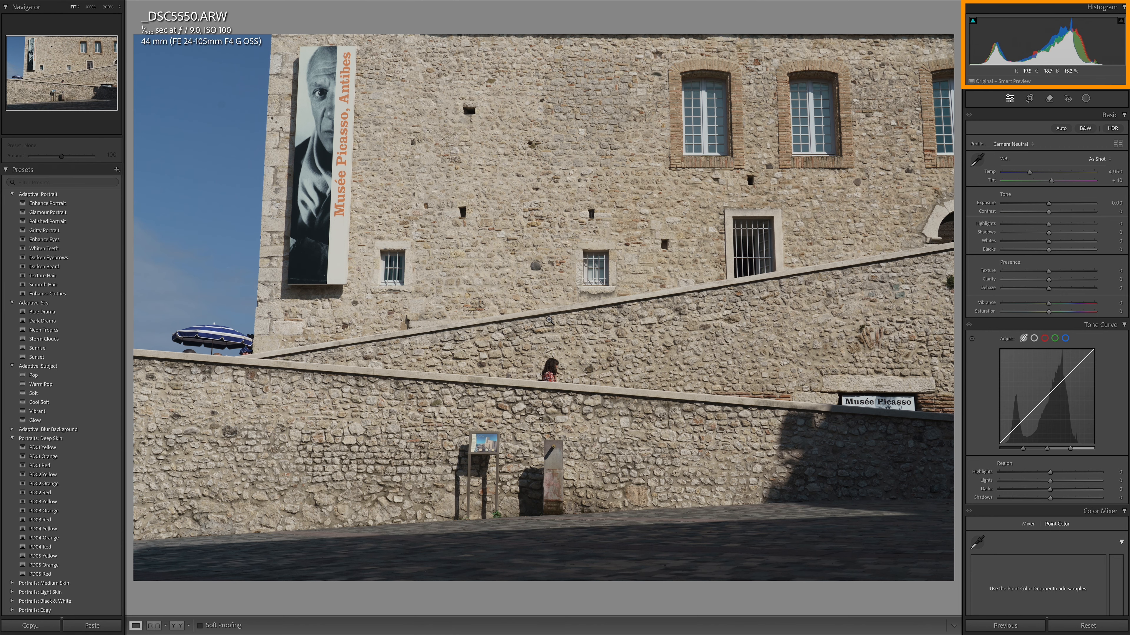
# Straighten the building with the Vertical Upright correction and set the Vertical transform to -1
pyautogui.click(340, 253)
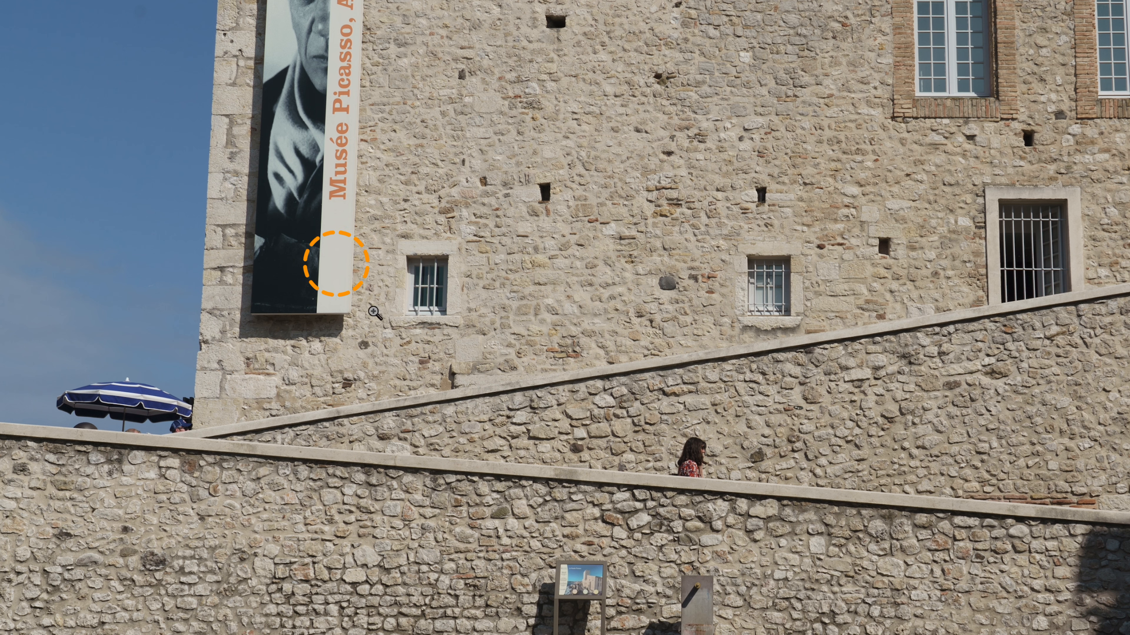
pyautogui.click(411, 301)
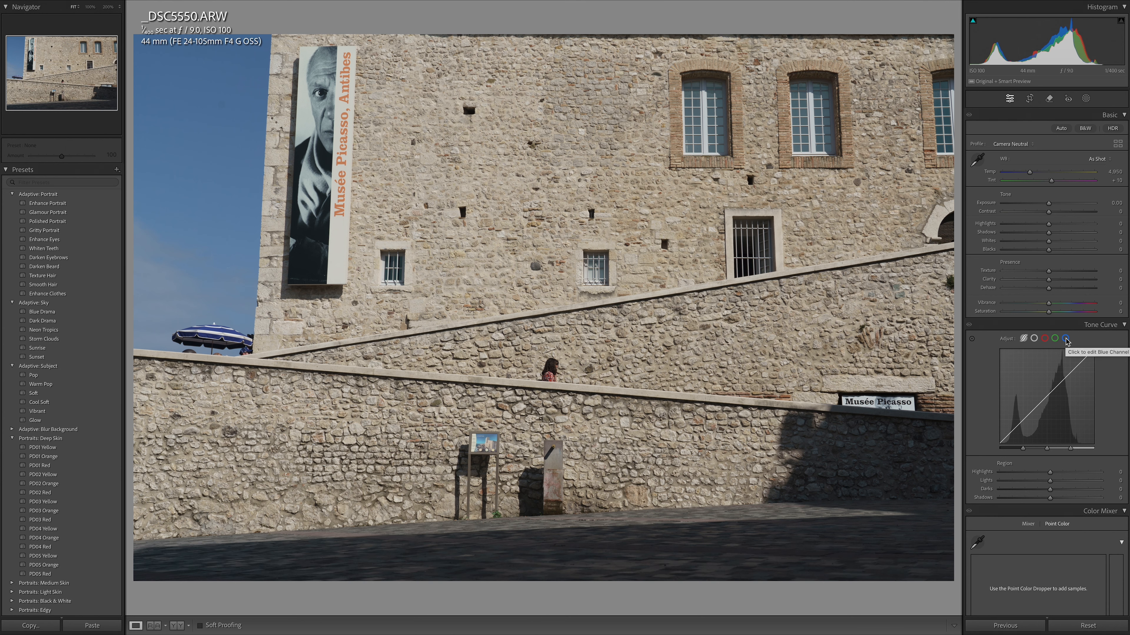
pyautogui.scroll(-5, 1066, 340)
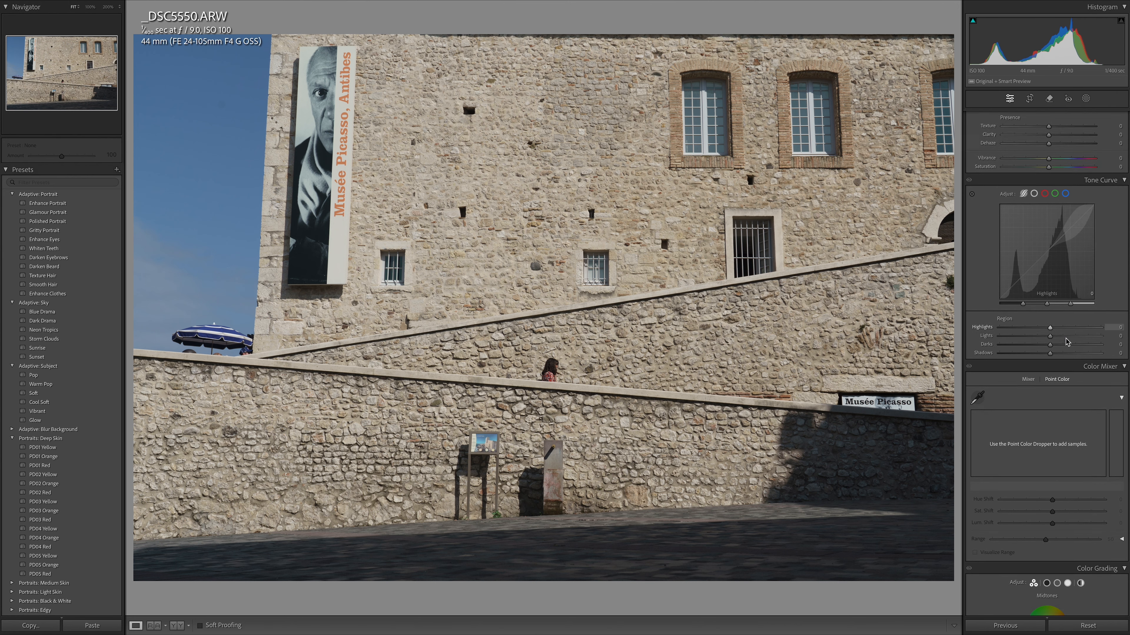
pyautogui.scroll(-8, 1065, 340)
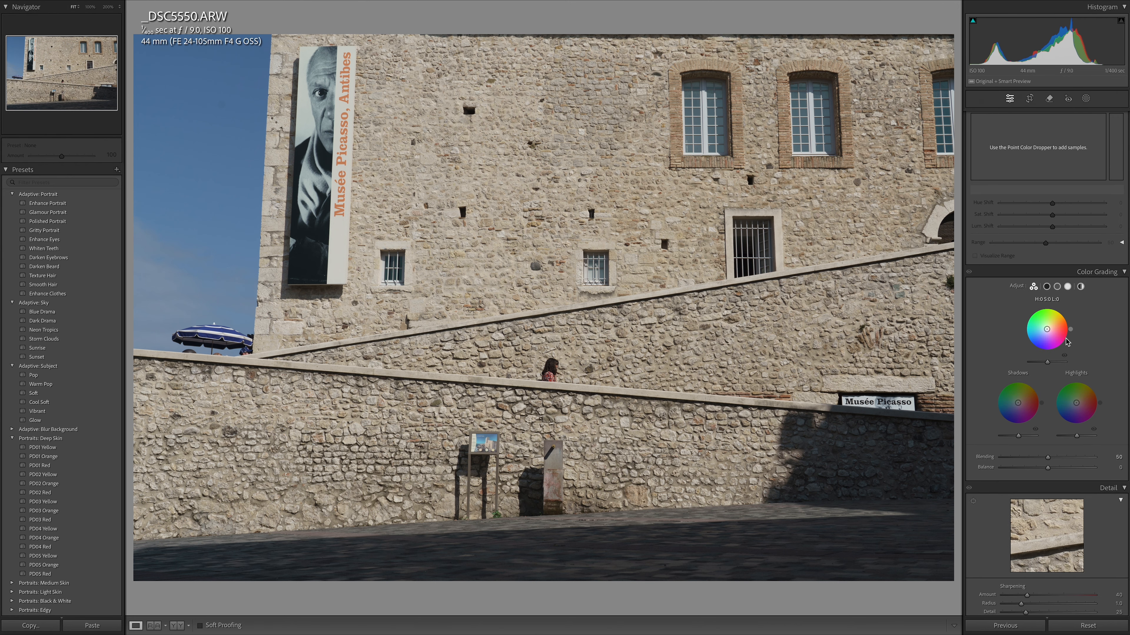
pyautogui.scroll(-10, 1077, 332)
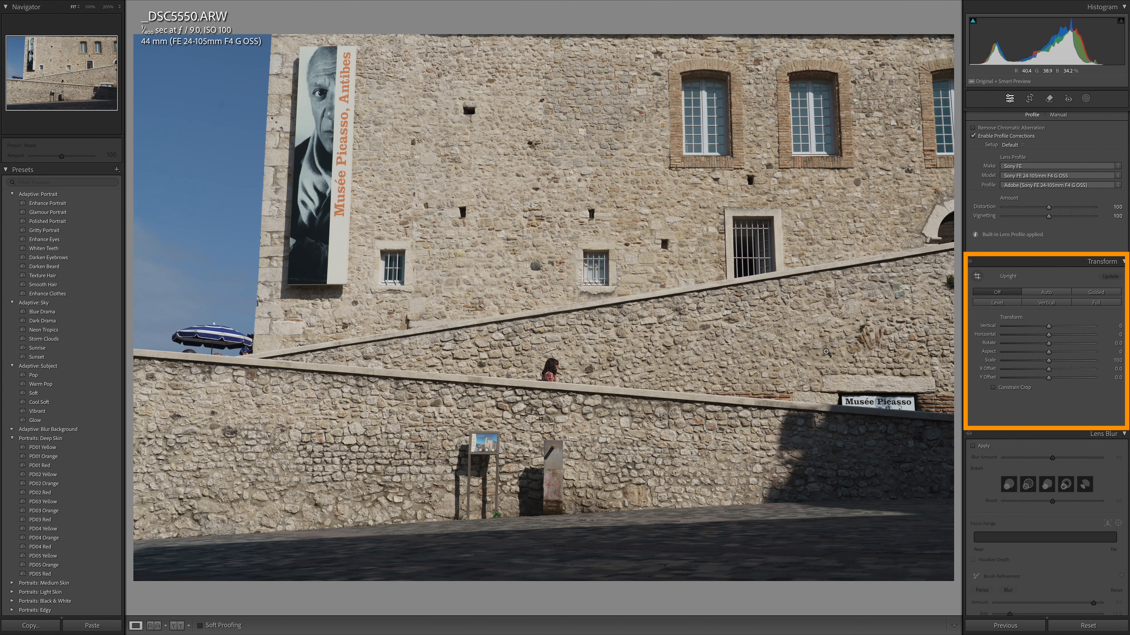
pyautogui.click(1046, 303)
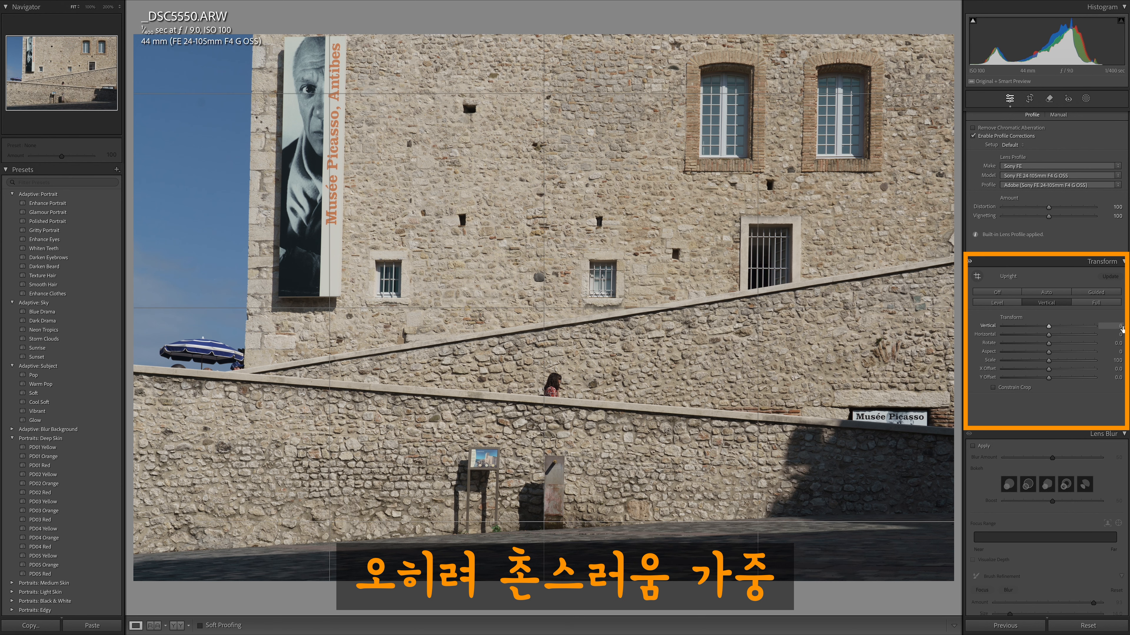
pyautogui.moveTo(1121, 326)
pyautogui.mouseDown()
pyautogui.moveTo(1098, 327)
pyautogui.moveTo(1121, 327)
pyautogui.moveTo(1111, 327)
pyautogui.mouseUp()
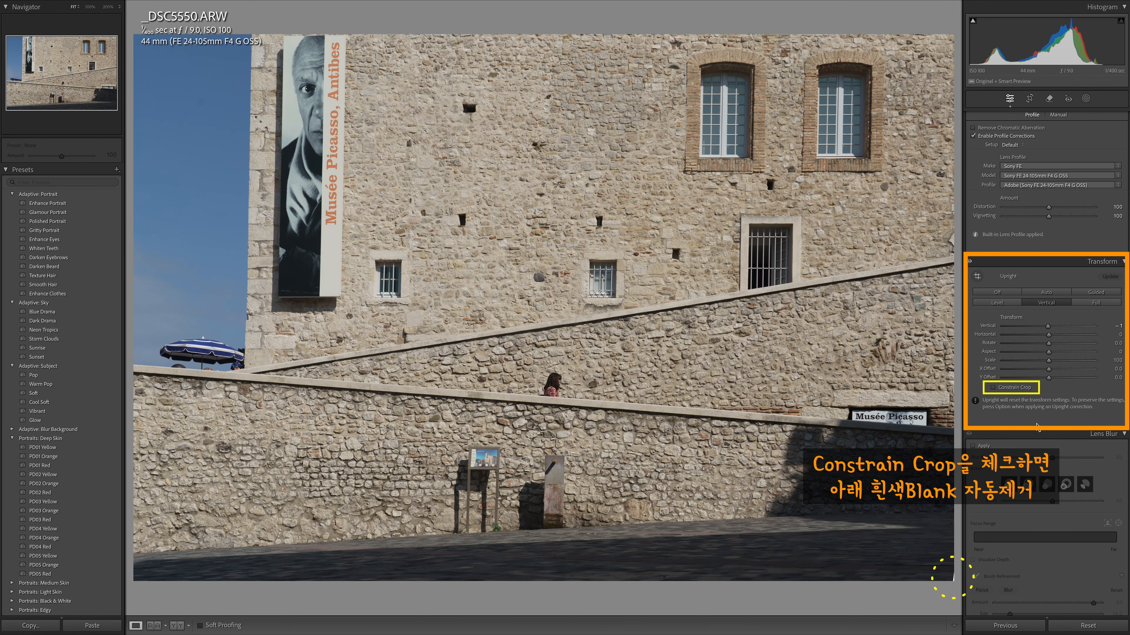
# Crop the photo to a 1 x 1 aspect ratio, framing the sky, umbrella, banner and walking woman
pyautogui.scroll(15, 1067, 151)
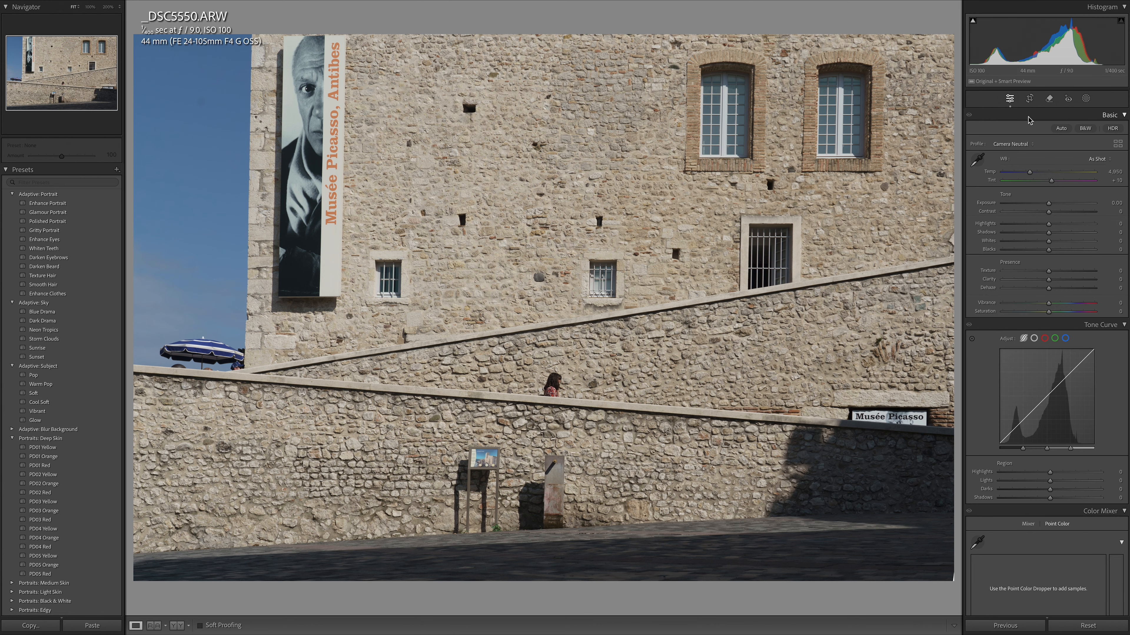
pyautogui.click(1030, 99)
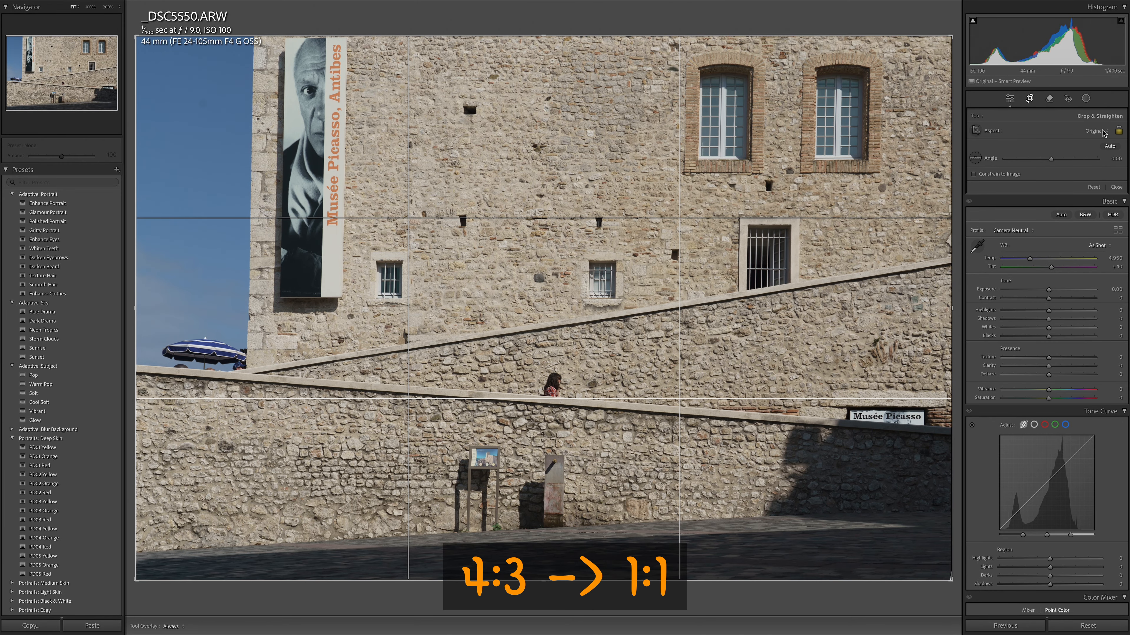
pyautogui.click(1102, 131)
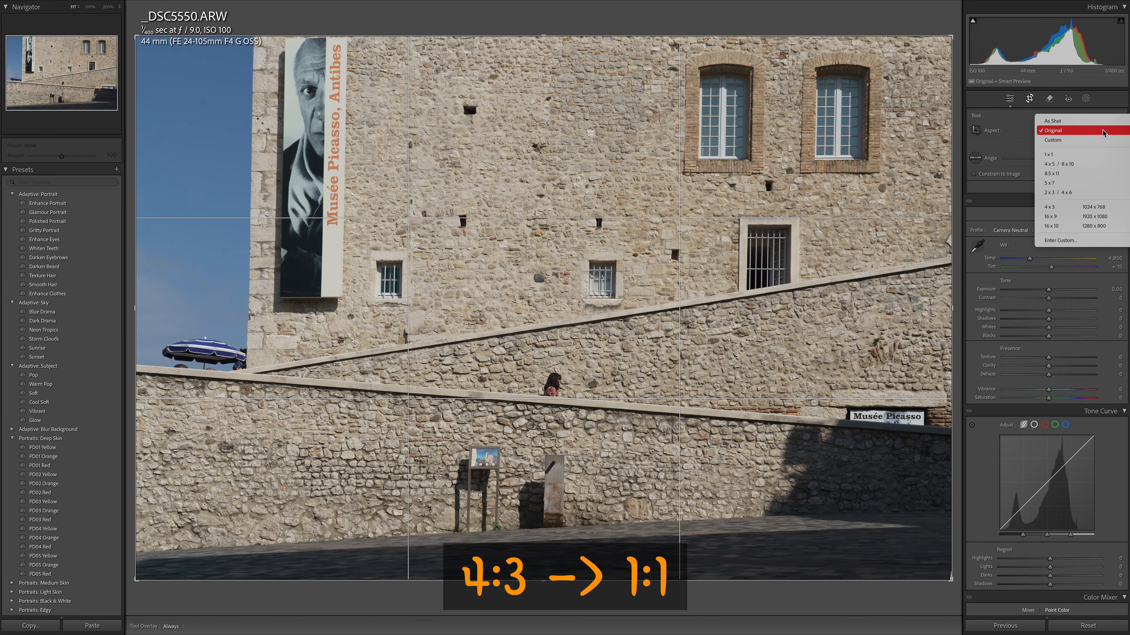
pyautogui.click(1084, 159)
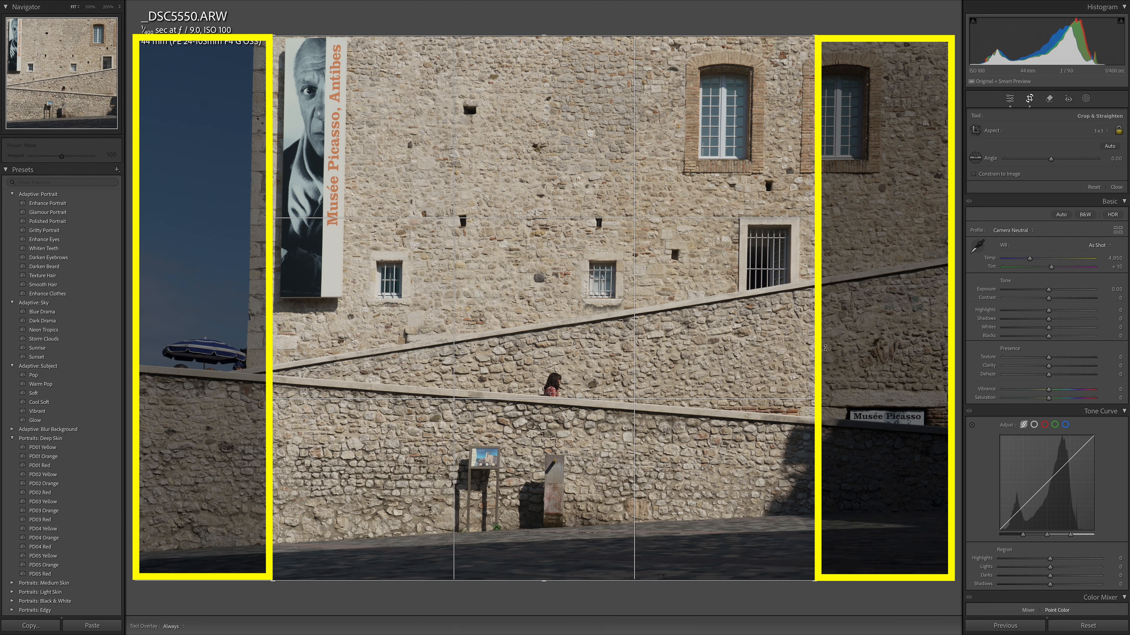
pyautogui.moveTo(541, 287); pyautogui.dragTo(675, 285)
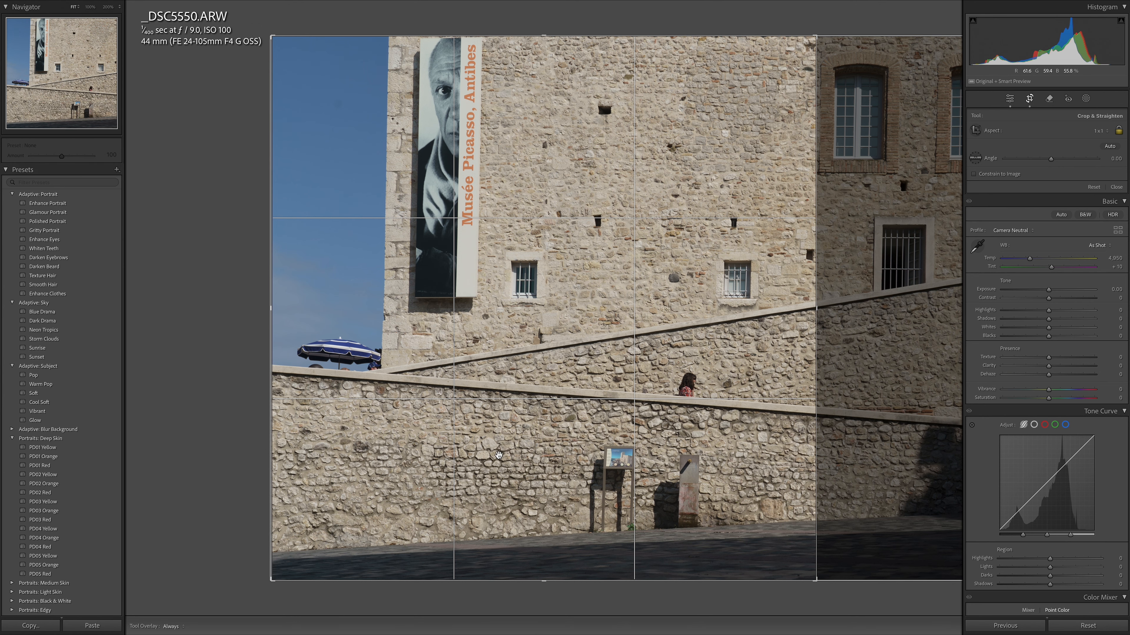
pyautogui.press('Return')
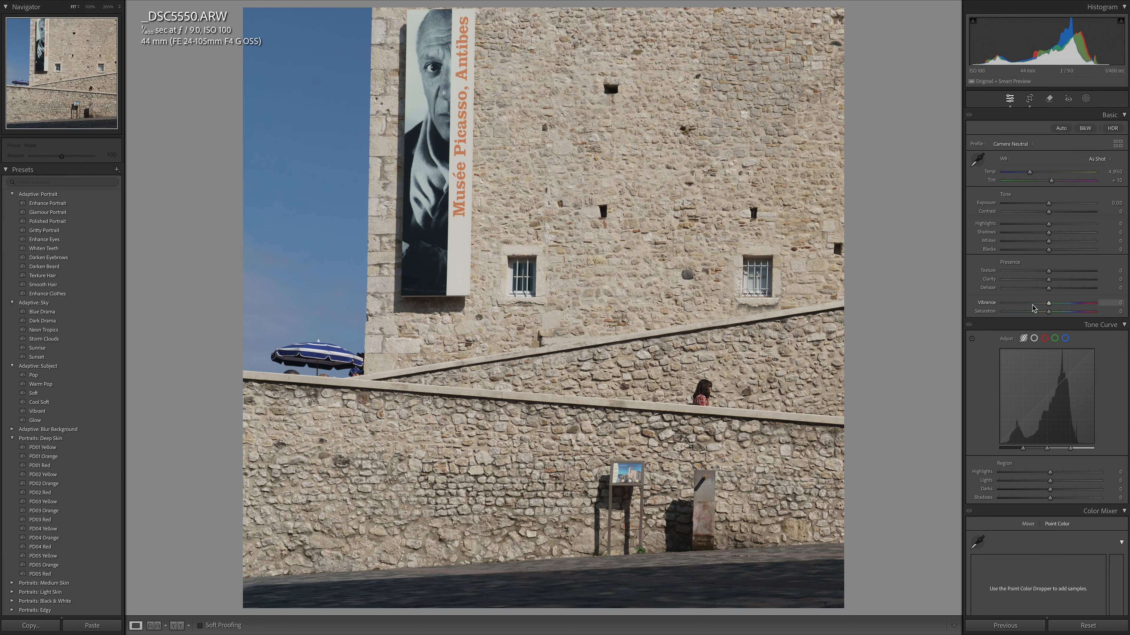
# Remove the striped umbrella above the wall using object-aware Generative AI removal
pyautogui.scroll(-5, 1032, 307)
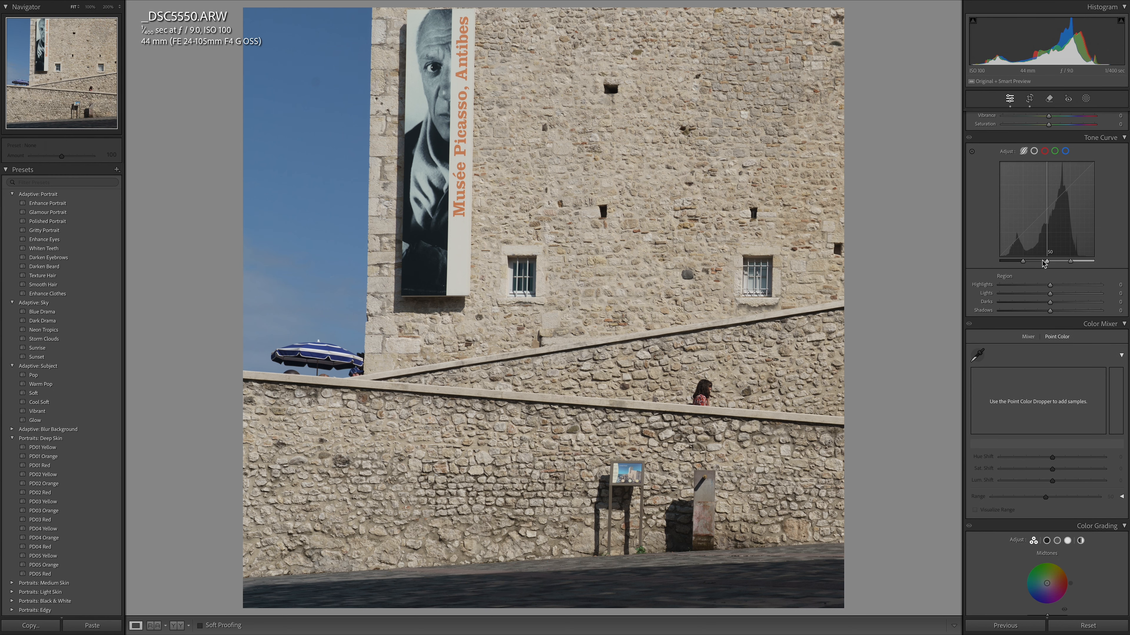
pyautogui.scroll(-5, 1030, 290)
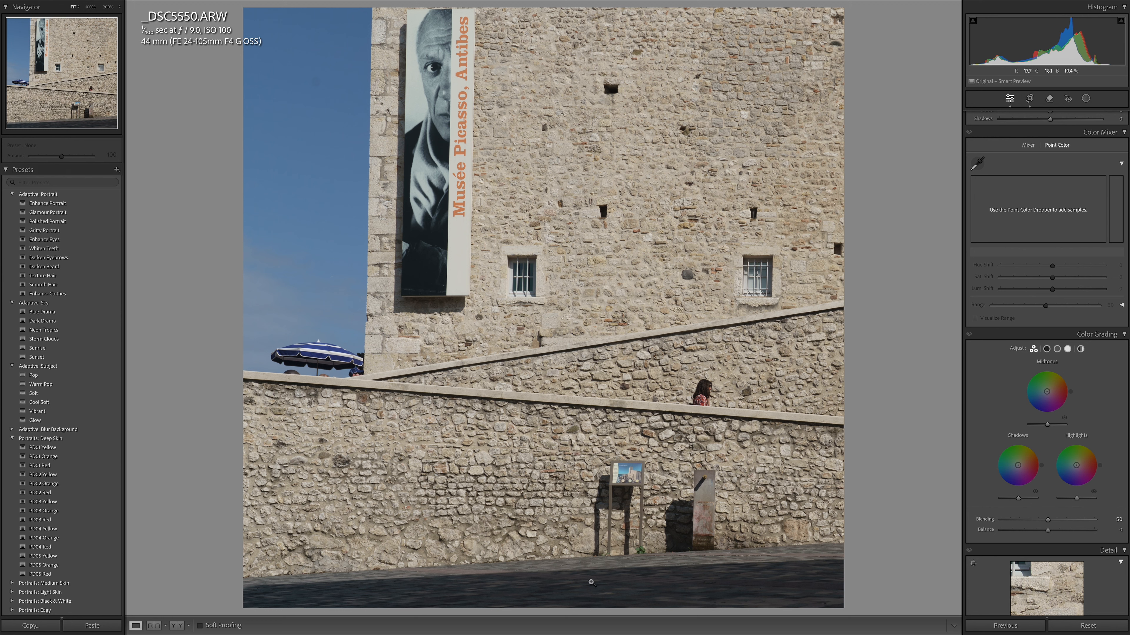
pyautogui.scroll(7, 1003, 377)
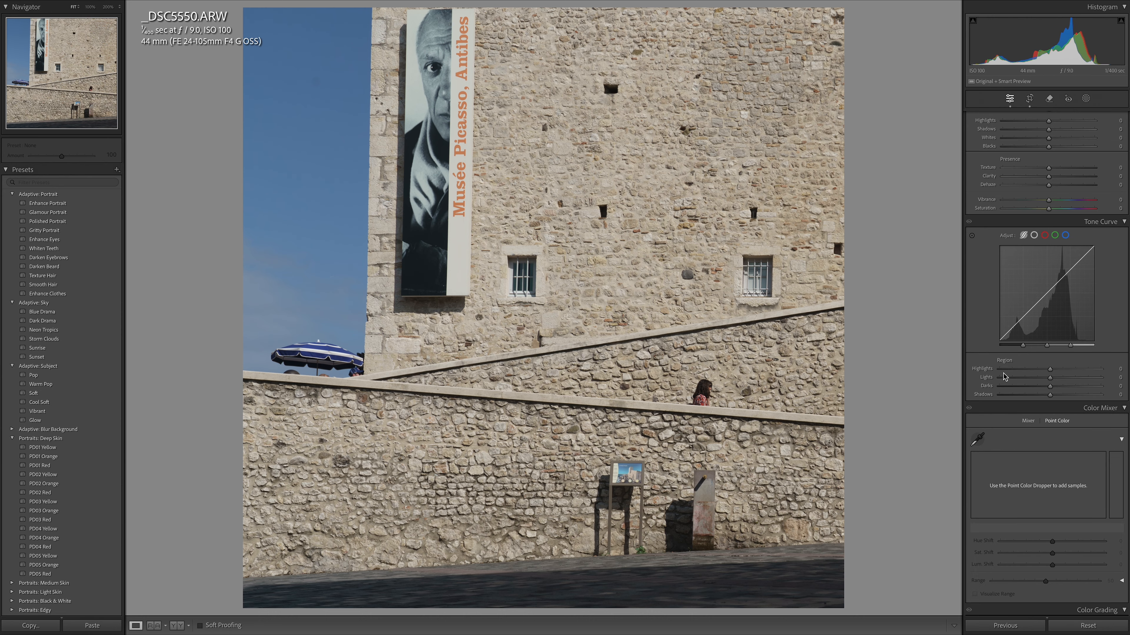
pyautogui.scroll(3, 1004, 378)
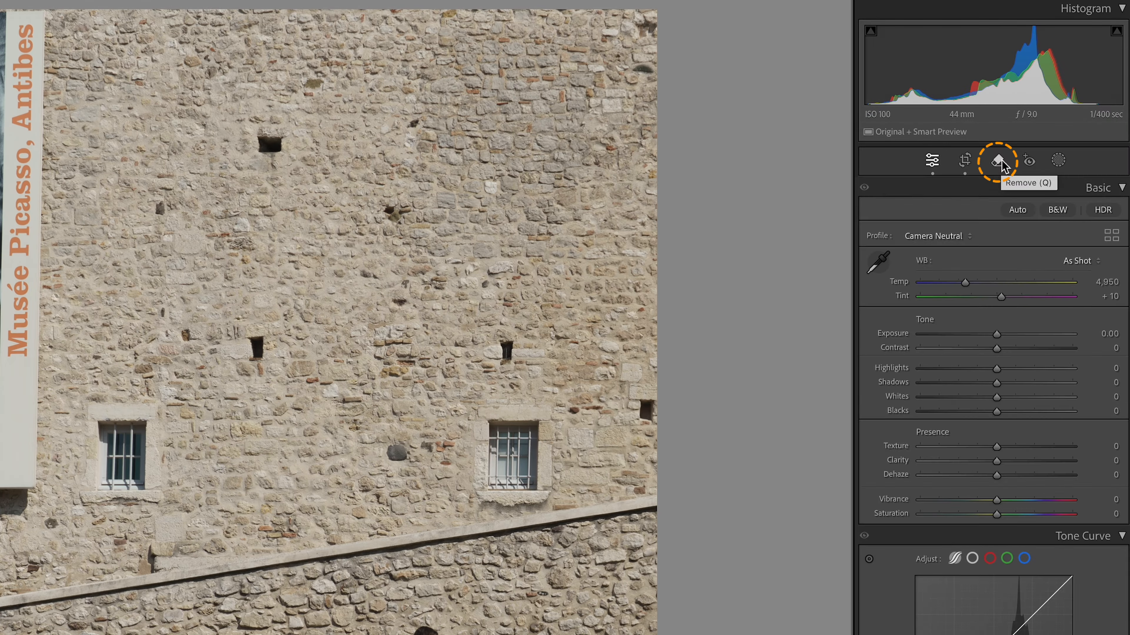
pyautogui.click(1052, 100)
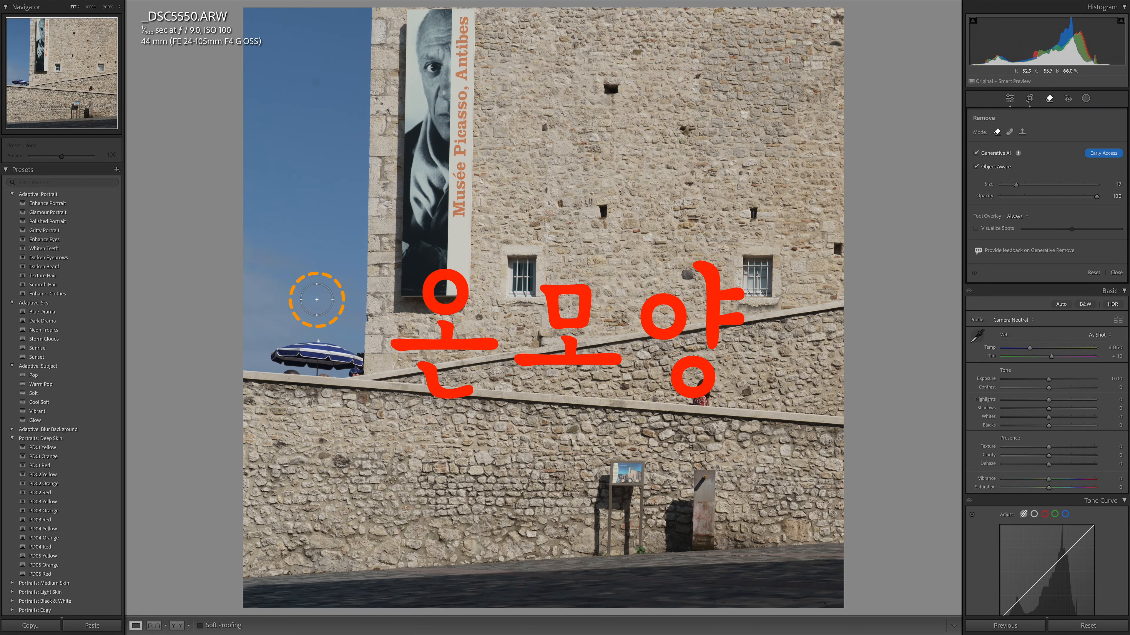
pyautogui.moveTo(275, 351)
pyautogui.mouseDown()
pyautogui.moveTo(352, 349)
pyautogui.moveTo(371, 364)
pyautogui.moveTo(282, 379)
pyautogui.moveTo(251, 369)
pyautogui.moveTo(262, 359)
pyautogui.mouseUp()
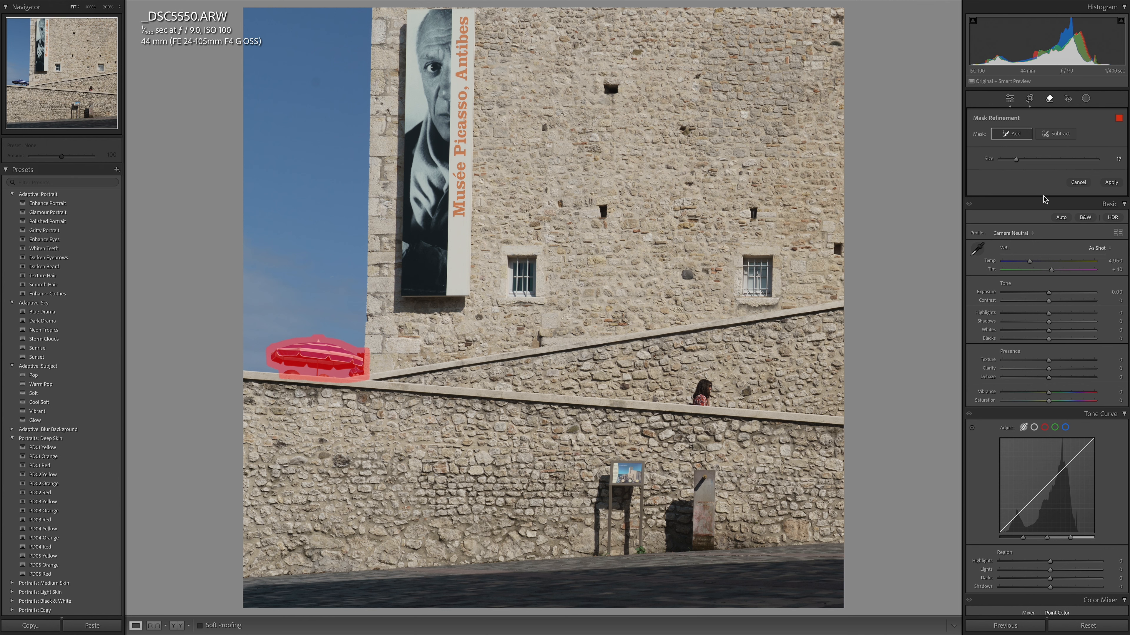
pyautogui.click(1111, 183)
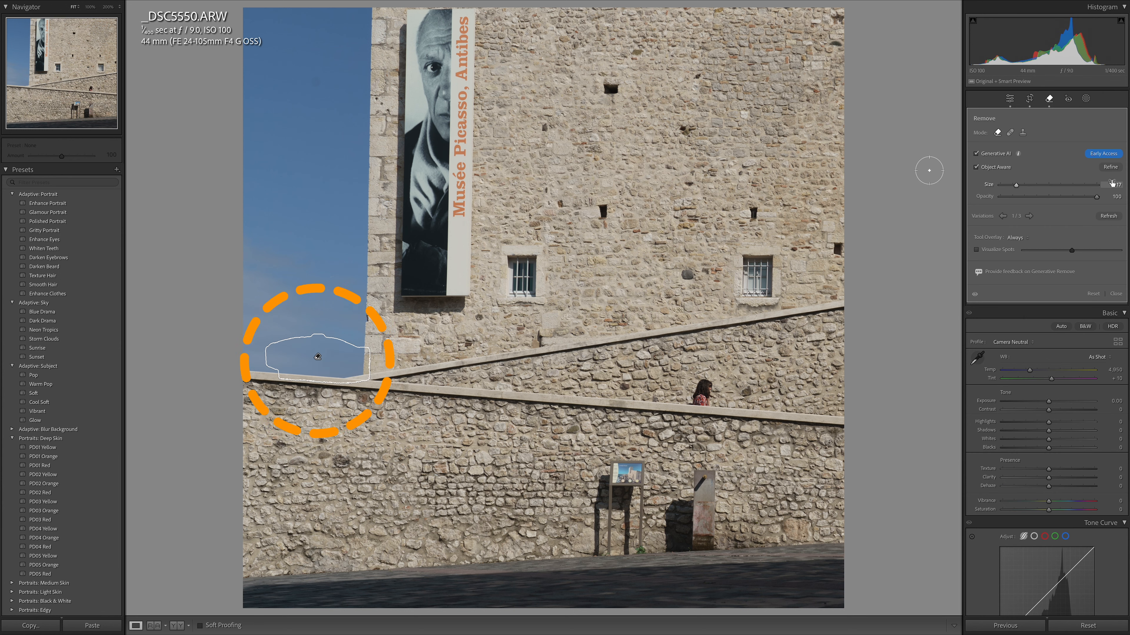
pyautogui.press('q')
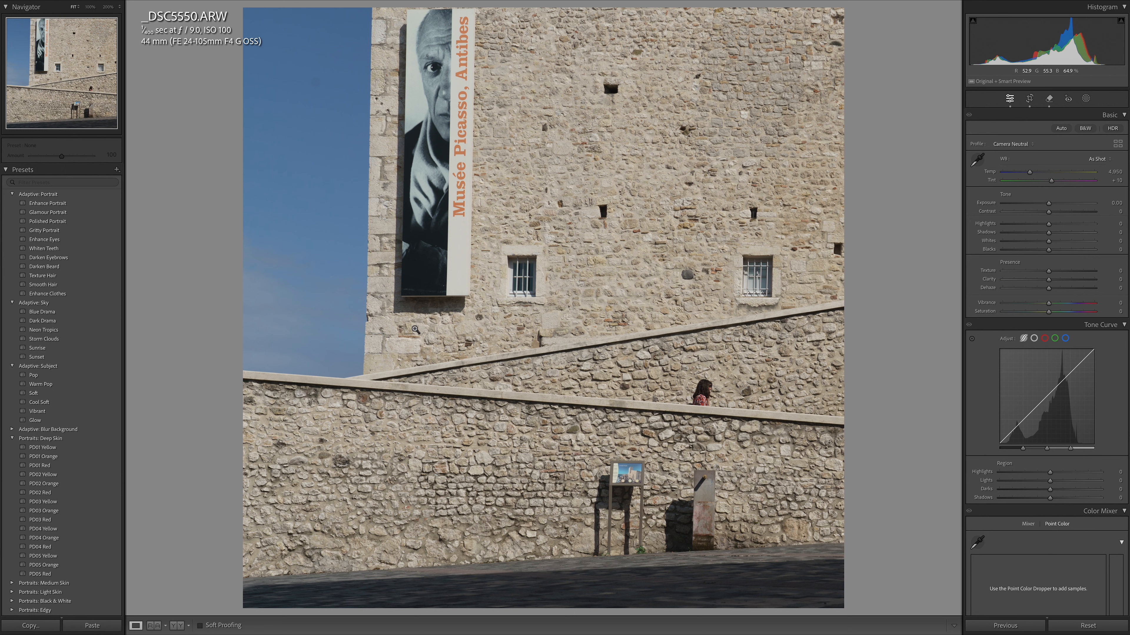
# Remove the information board and the stone post with their shadows from the lower wall using Generative AI removal
pyautogui.press('q')
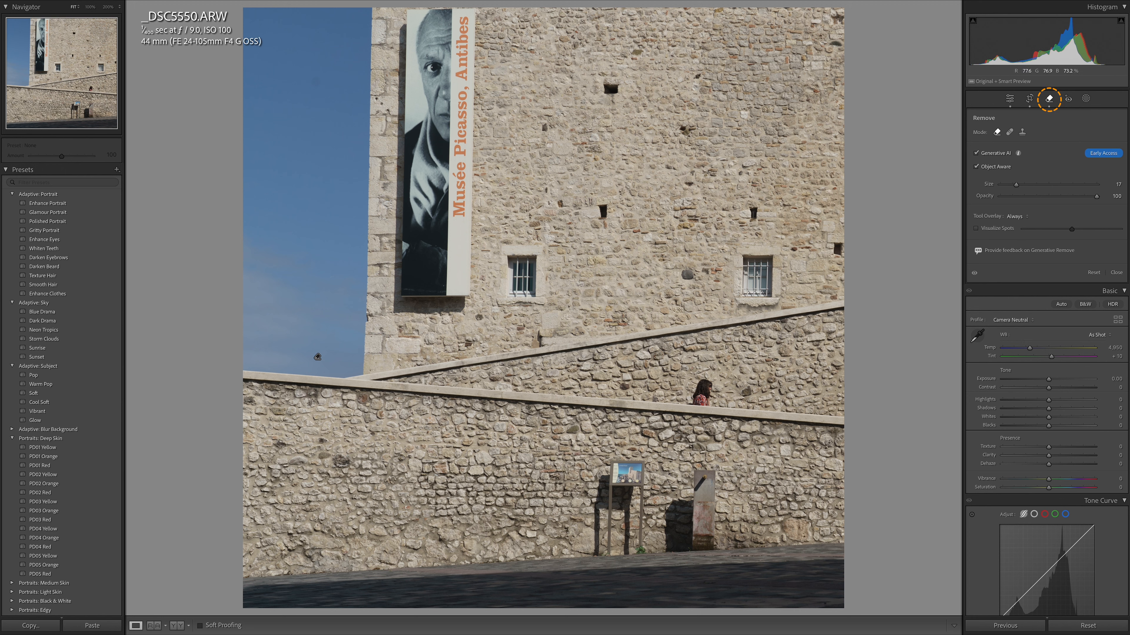
pyautogui.moveTo(592, 461)
pyautogui.mouseDown()
pyautogui.moveTo(765, 451)
pyautogui.moveTo(776, 466)
pyautogui.moveTo(585, 468)
pyautogui.moveTo(649, 489)
pyautogui.moveTo(752, 494)
pyautogui.moveTo(796, 513)
pyautogui.moveTo(638, 508)
pyautogui.moveTo(597, 510)
pyautogui.moveTo(588, 528)
pyautogui.moveTo(787, 529)
pyautogui.moveTo(804, 542)
pyautogui.moveTo(600, 547)
pyautogui.moveTo(581, 564)
pyautogui.moveTo(806, 549)
pyautogui.moveTo(671, 557)
pyautogui.mouseUp()
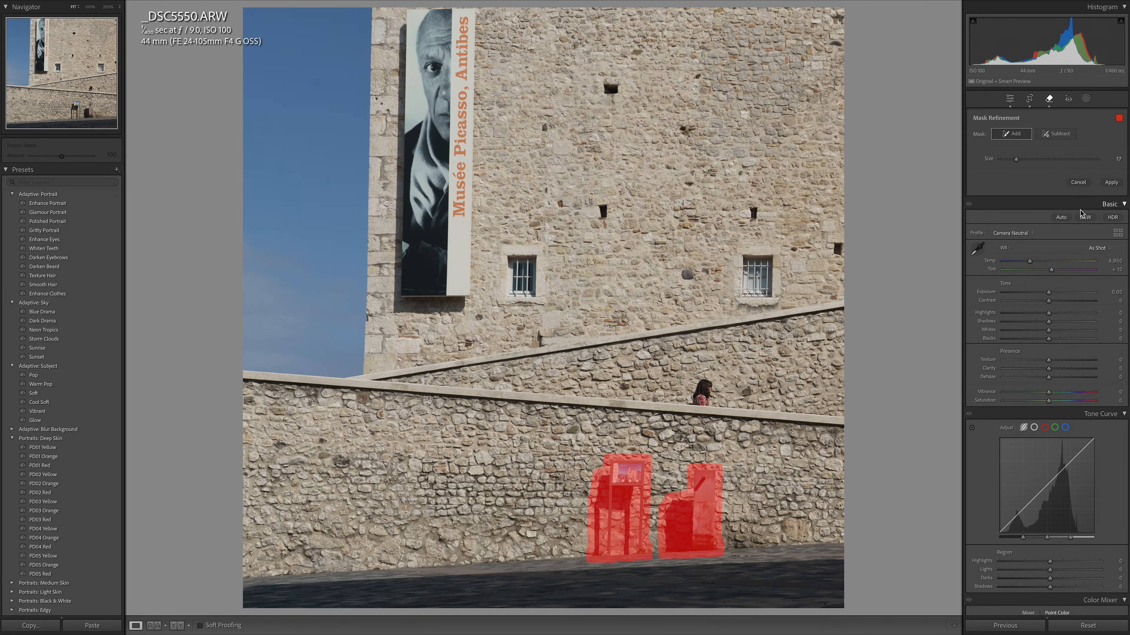
pyautogui.click(1111, 183)
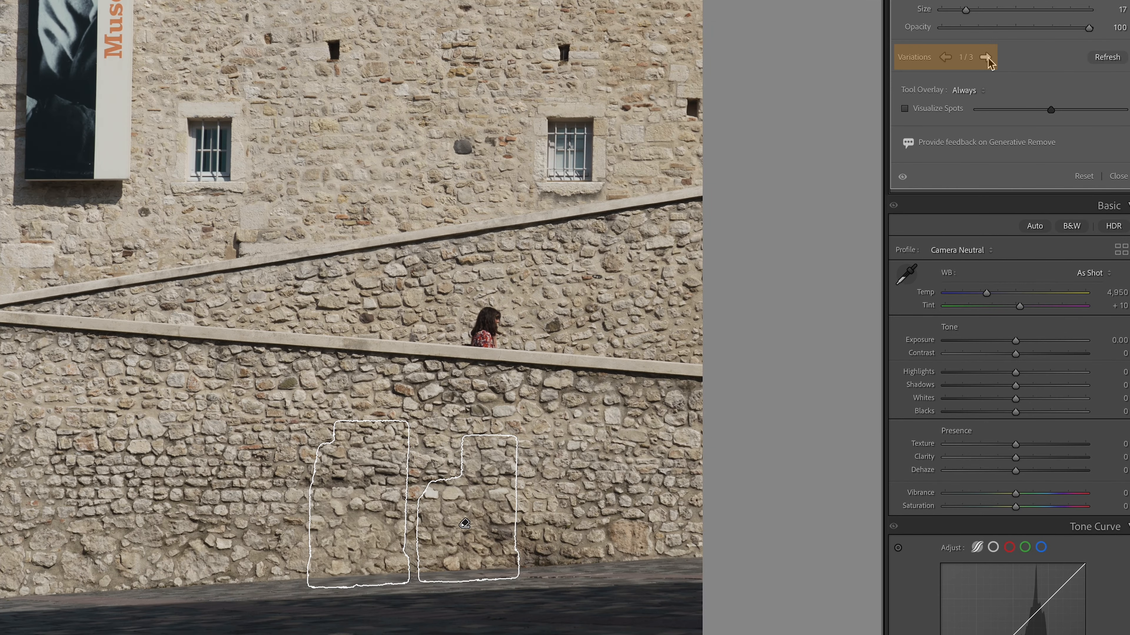
# Go through the generated variations for the wall removal, generate a new set, and finish the removal
pyautogui.click(1029, 217)
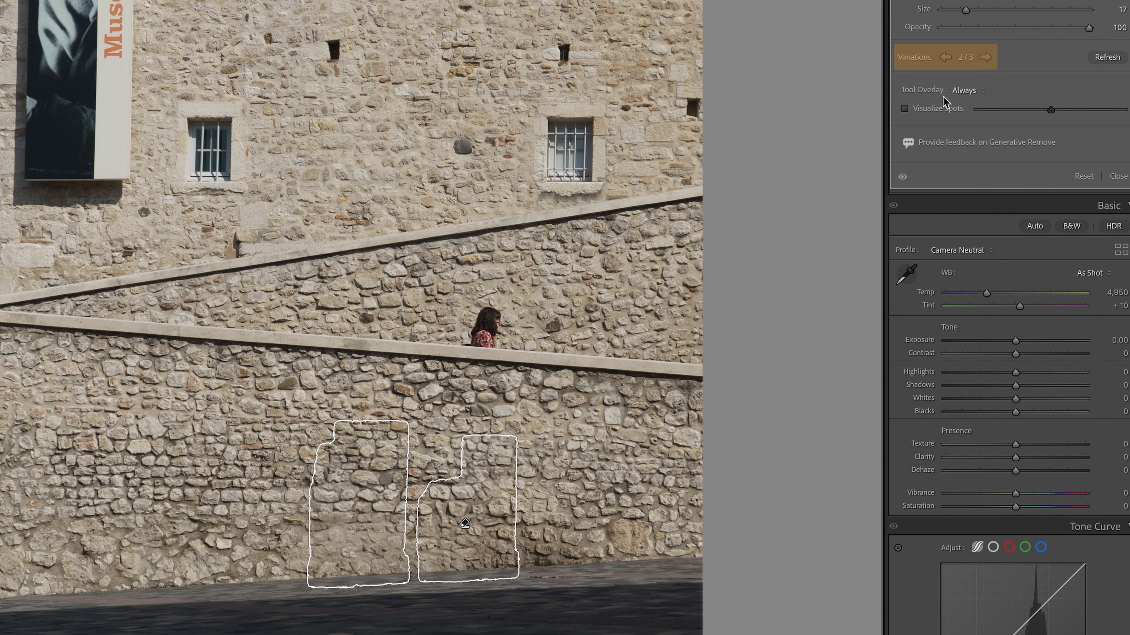
pyautogui.click(986, 57)
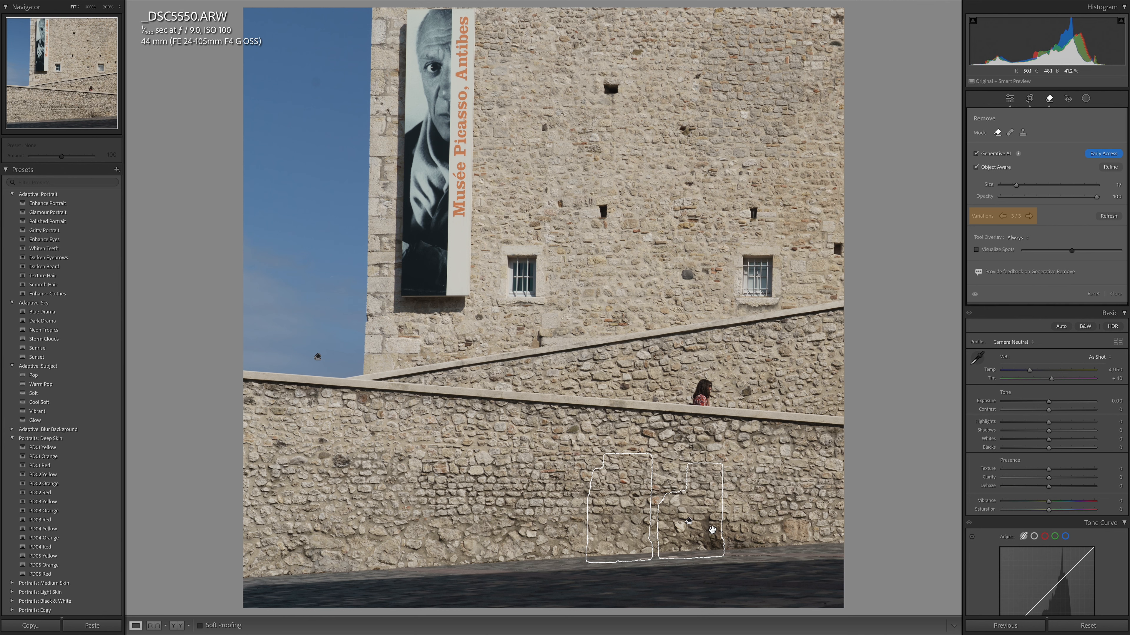
pyautogui.click(1108, 212)
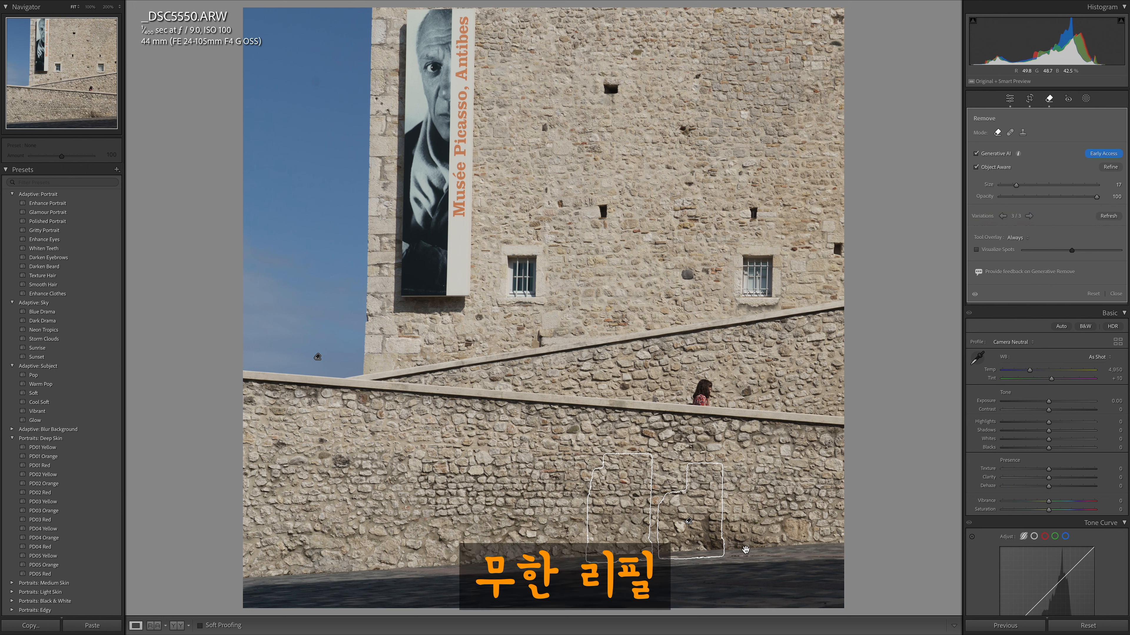
pyautogui.click(1116, 294)
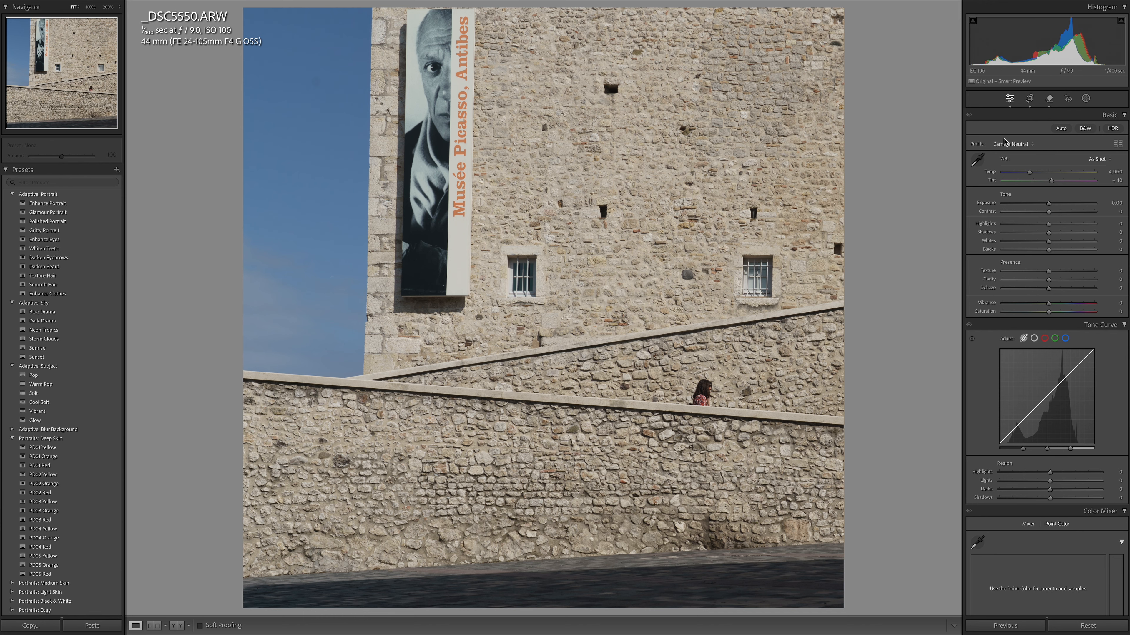
# Heal the dust spot in the upper part of the blue sky using the Heal mode
pyautogui.click(1048, 99)
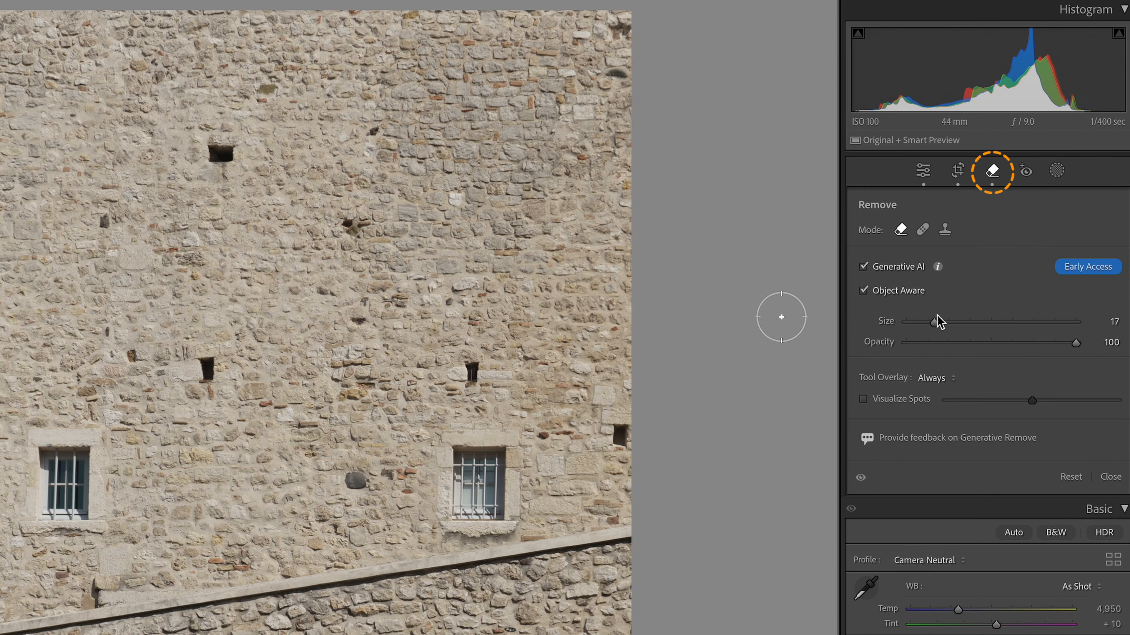
pyautogui.click(922, 229)
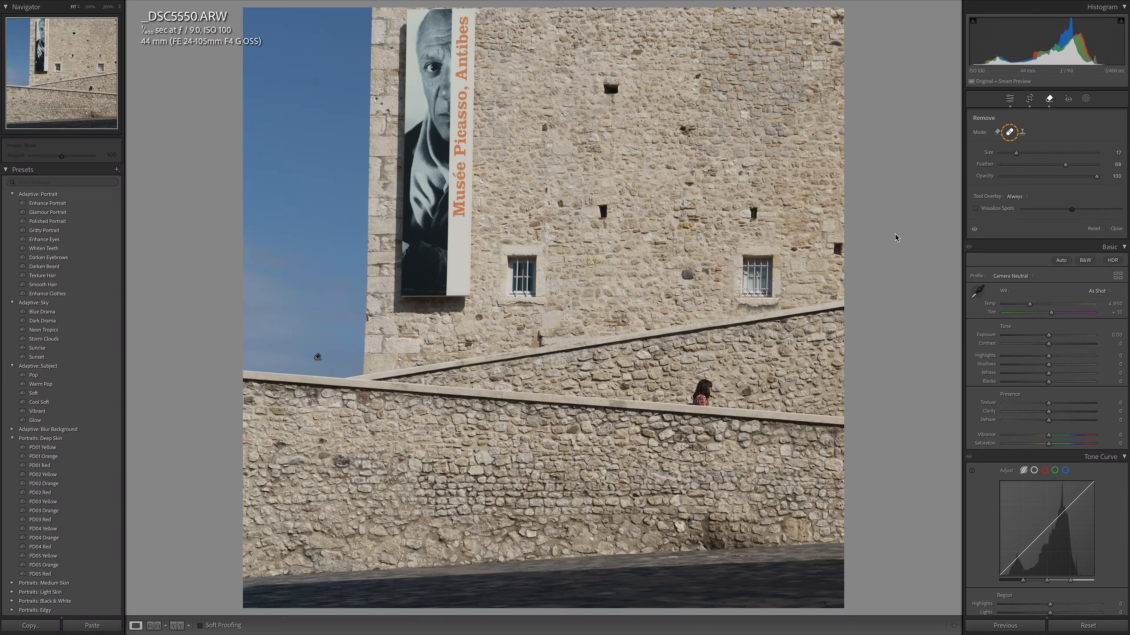
pyautogui.click(315, 80)
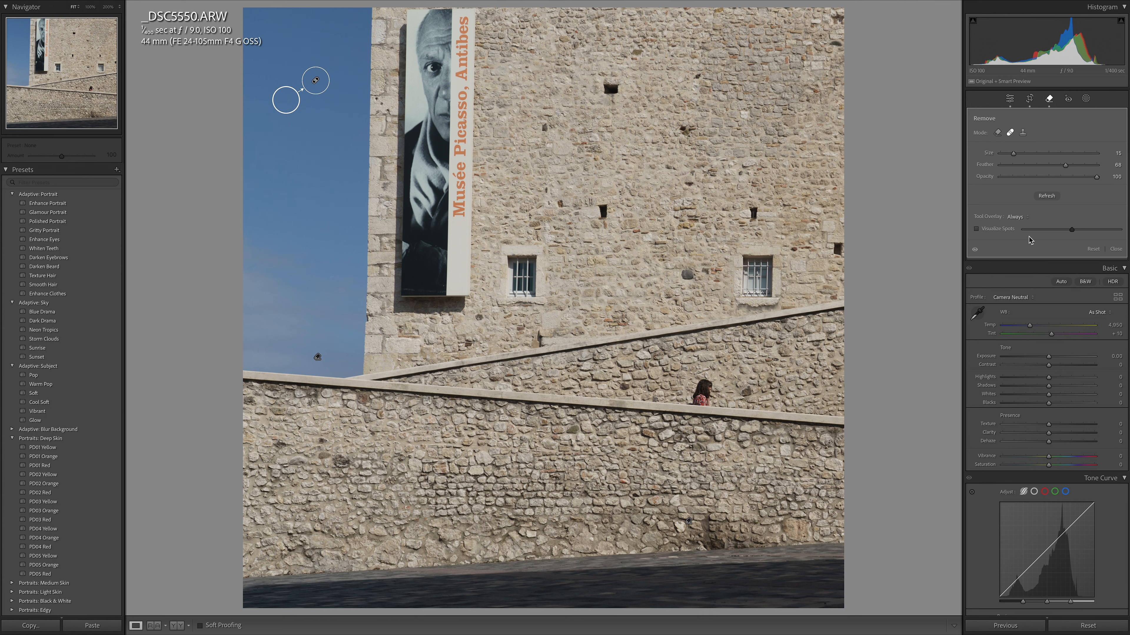
pyautogui.click(1117, 250)
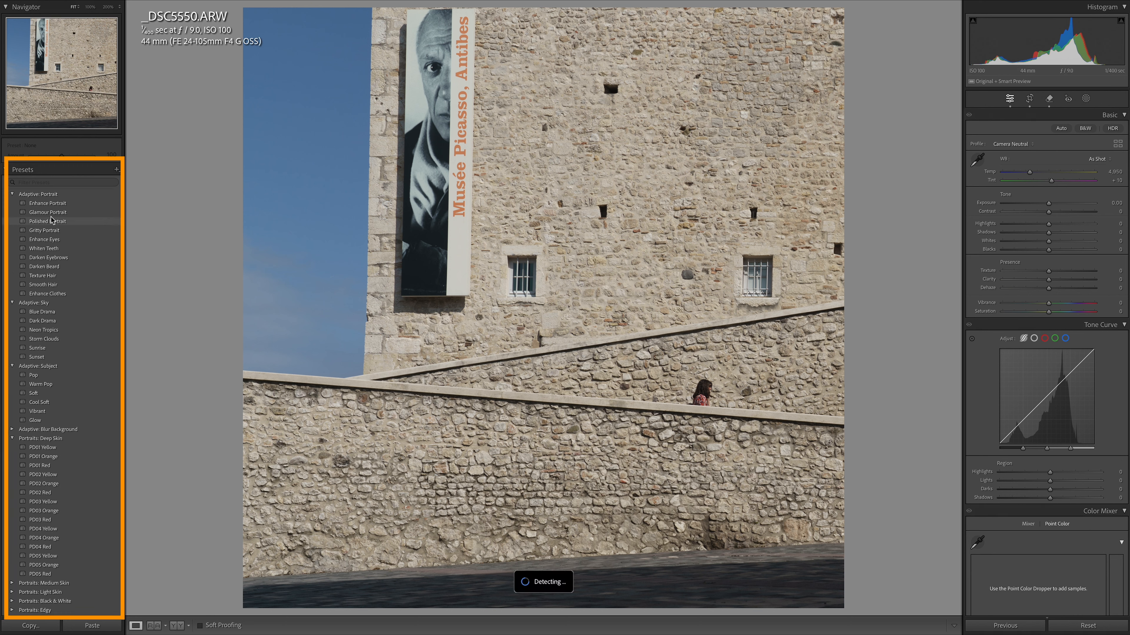
# Browse the Develop presets with their previews on the photo and apply SM01 from Seasons: Summer
pyautogui.scroll(-5, 58, 449)
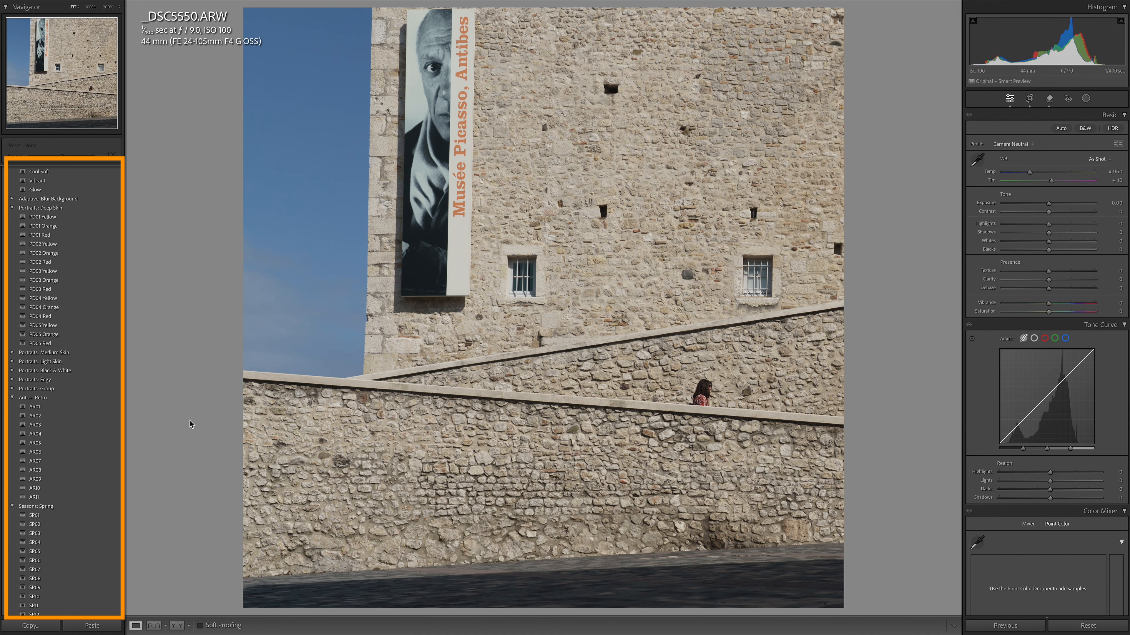
pyautogui.scroll(-15, 98, 470)
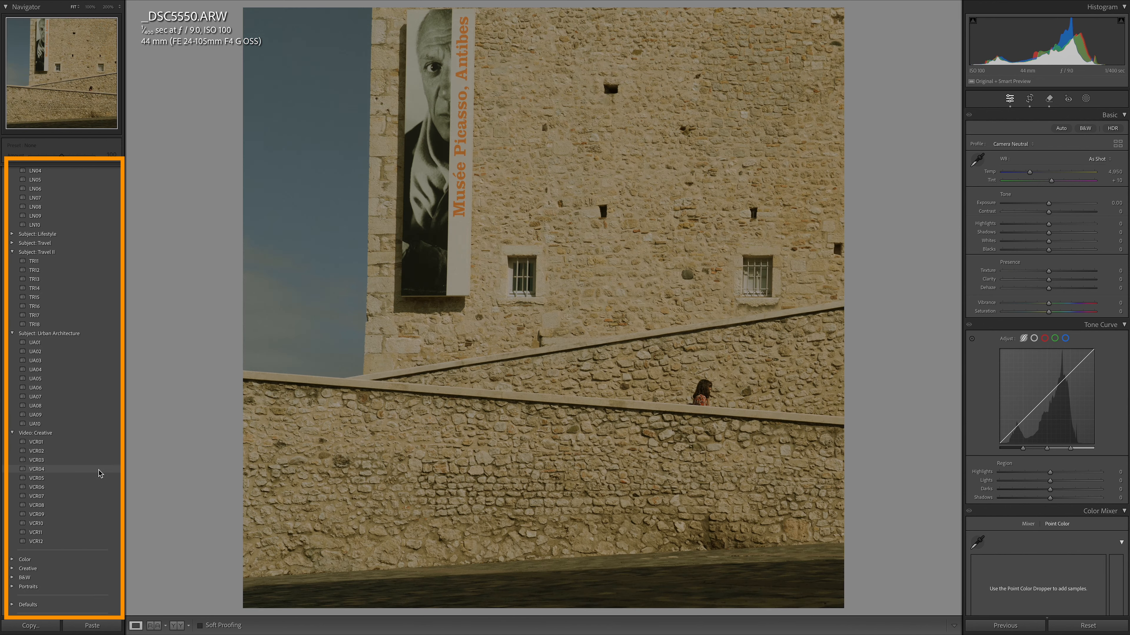
pyautogui.scroll(10, 99, 469)
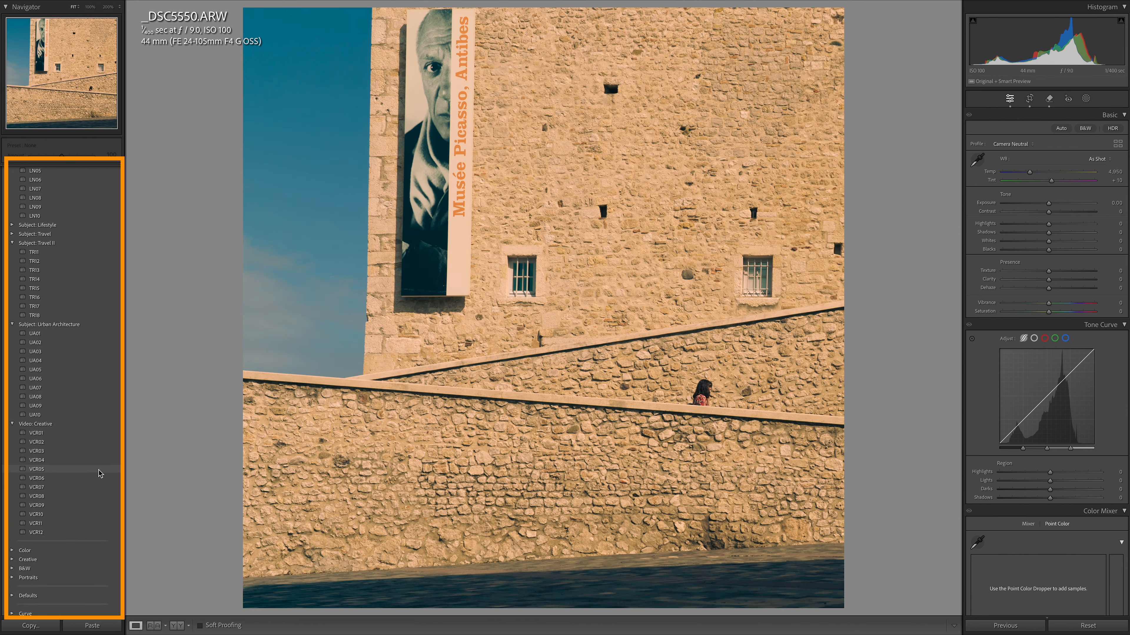
pyautogui.scroll(10, 98, 470)
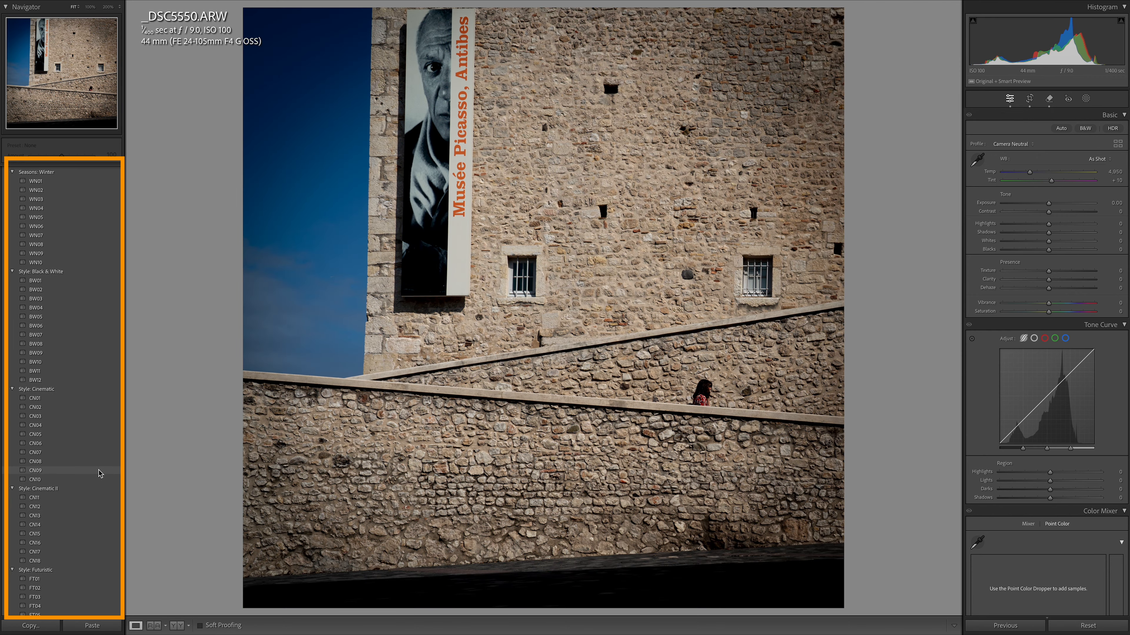
pyautogui.scroll(6, 99, 471)
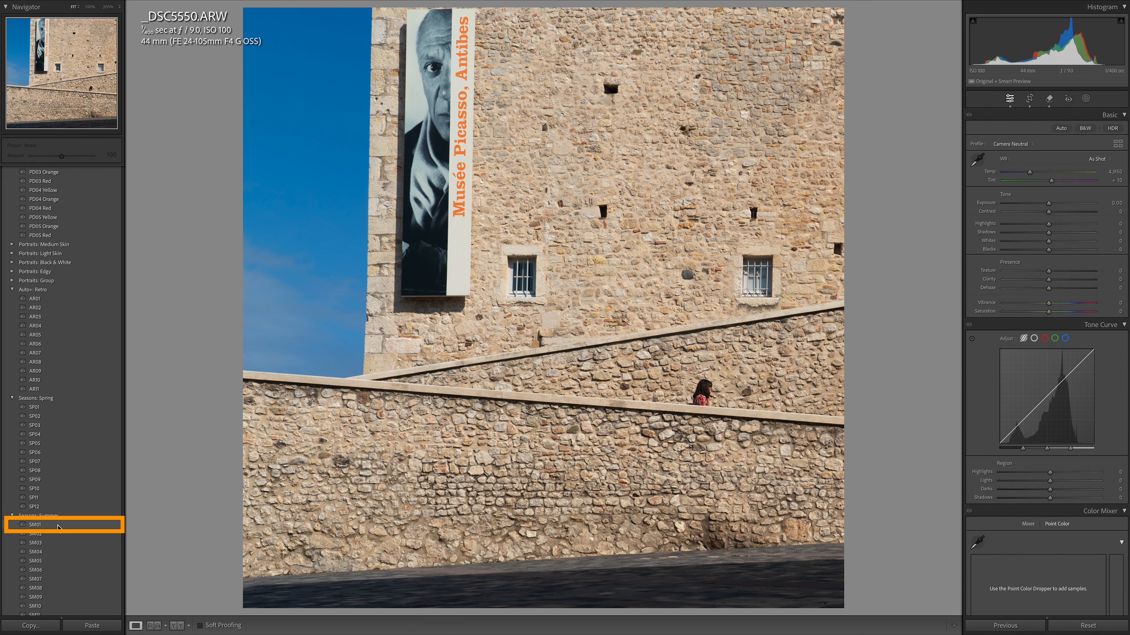
pyautogui.click(58, 526)
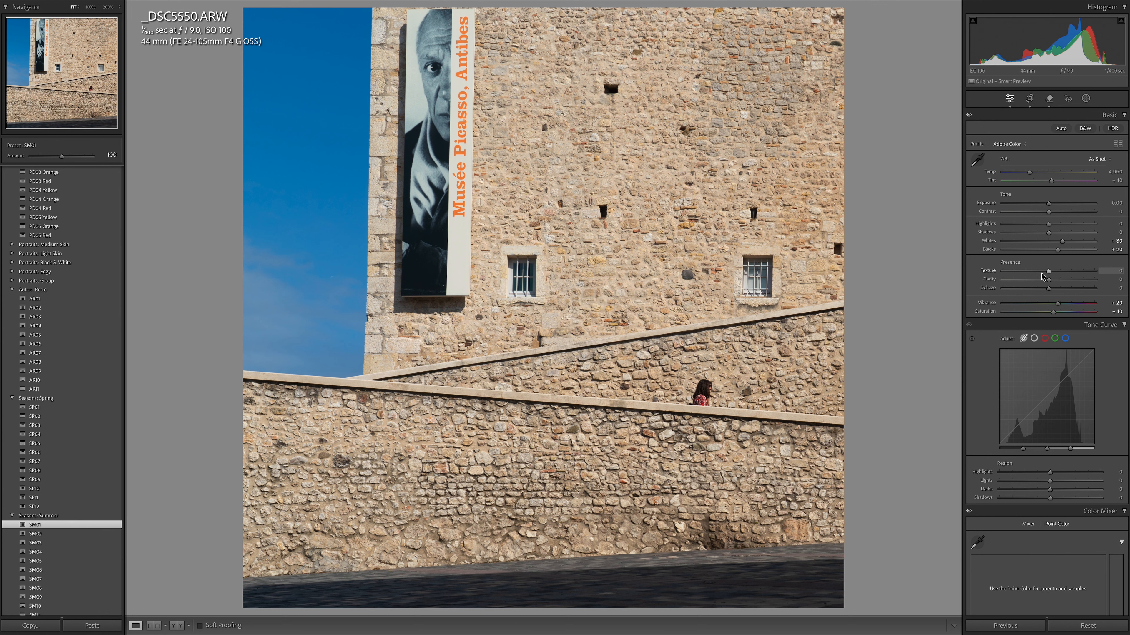
# Set the photo's overall Exposure to +0.35 and Blacks to −21
pyautogui.scroll(-15, 1041, 273)
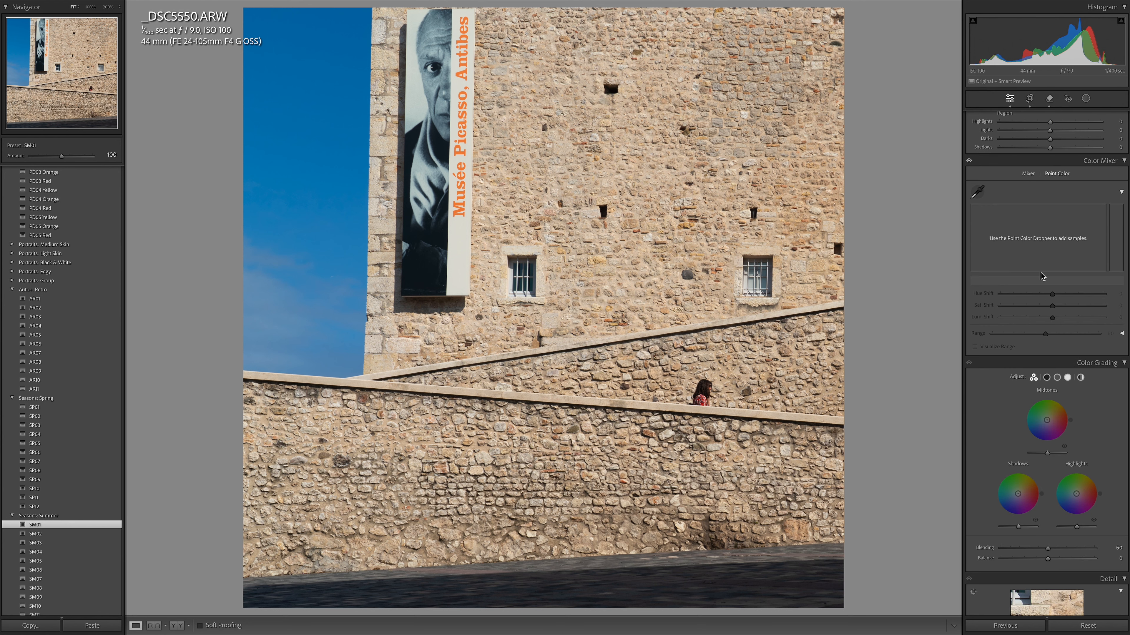
pyautogui.scroll(15, 1040, 272)
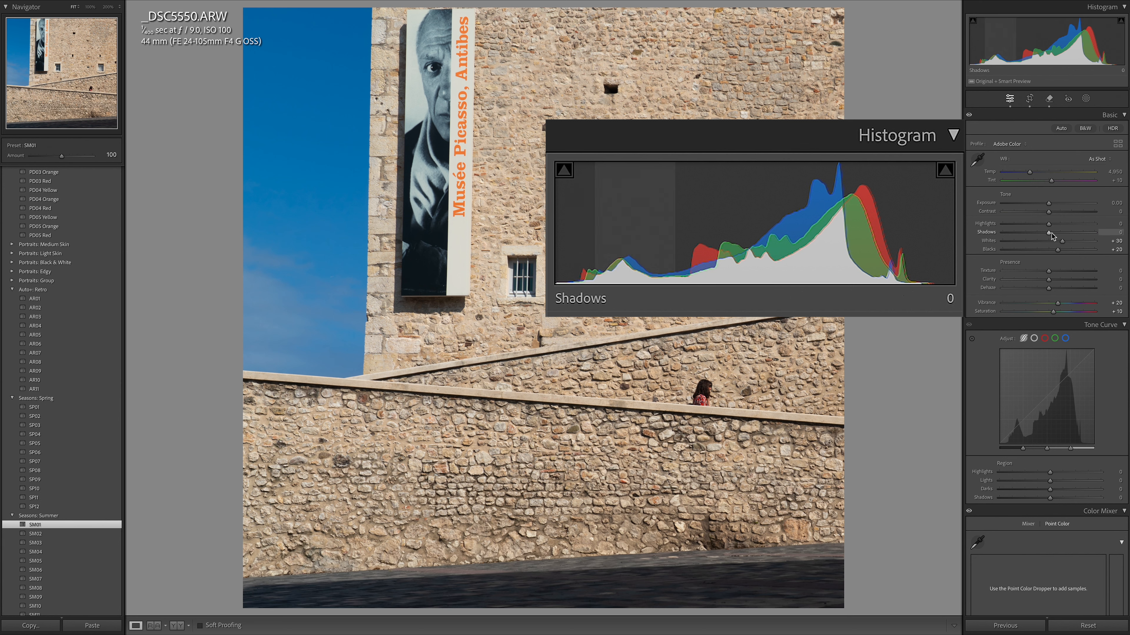
pyautogui.moveTo(1048, 203); pyautogui.dragTo(1051, 202)
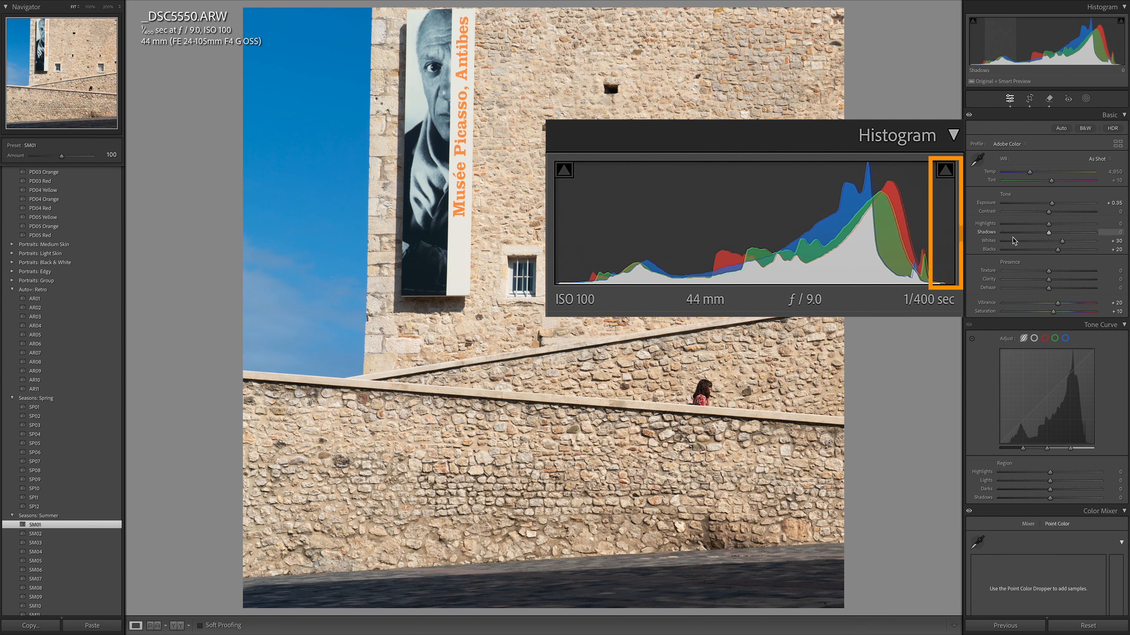
pyautogui.moveTo(1050, 253); pyautogui.dragTo(1037, 256)
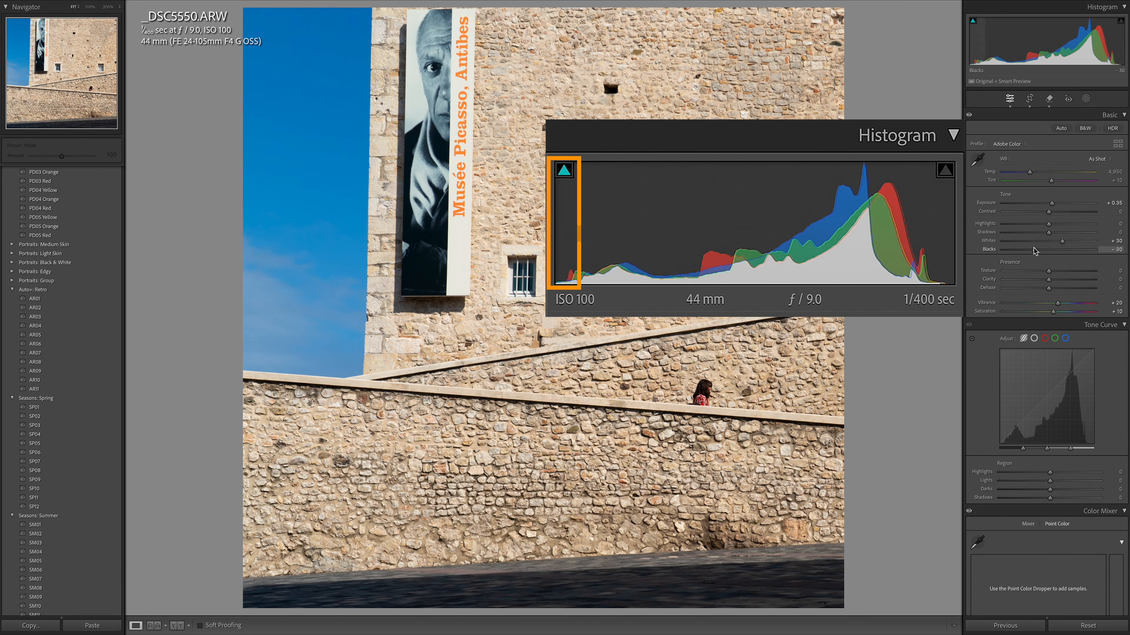
pyautogui.moveTo(1038, 250); pyautogui.dragTo(1038, 250)
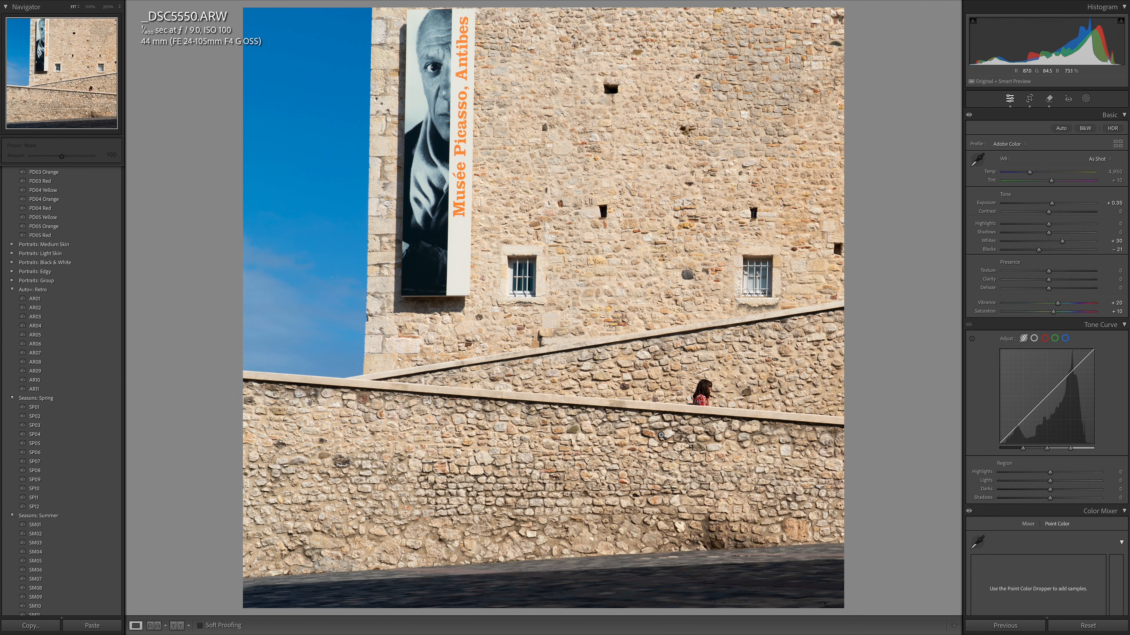
# Try a Texture of +100 on the whole photo and reset it to the default
pyautogui.moveTo(1048, 271); pyautogui.dragTo(1096, 271)
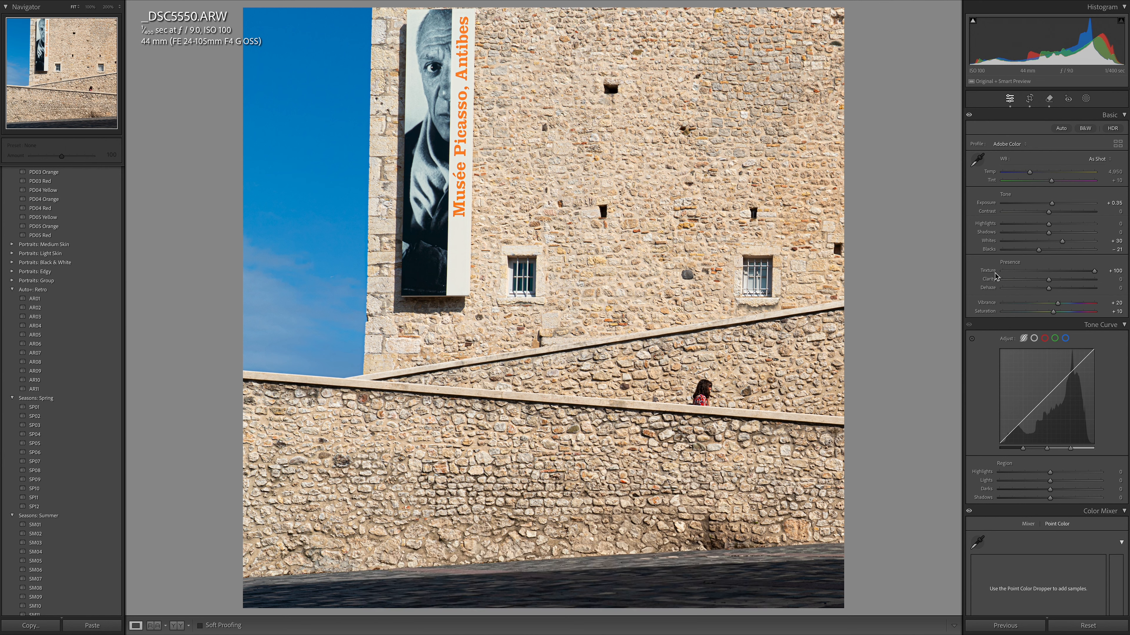
pyautogui.doubleClick(994, 274)
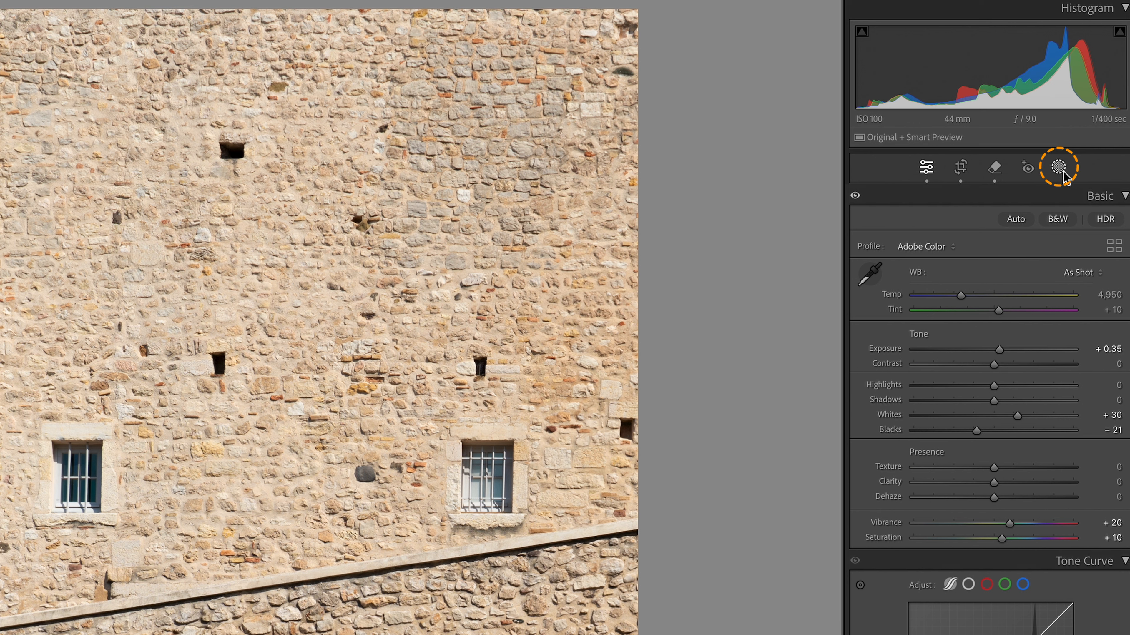
# Create a brush mask with size 20.2 and feather 22 and paint it over the lower stone wall
pyautogui.click(1085, 98)
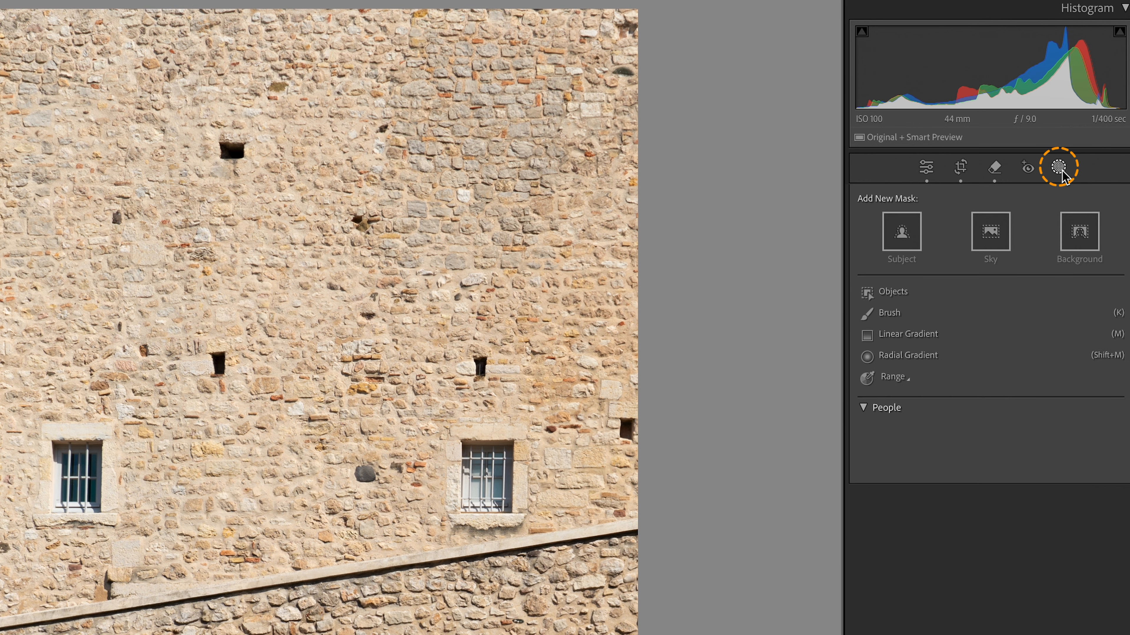
pyautogui.click(882, 314)
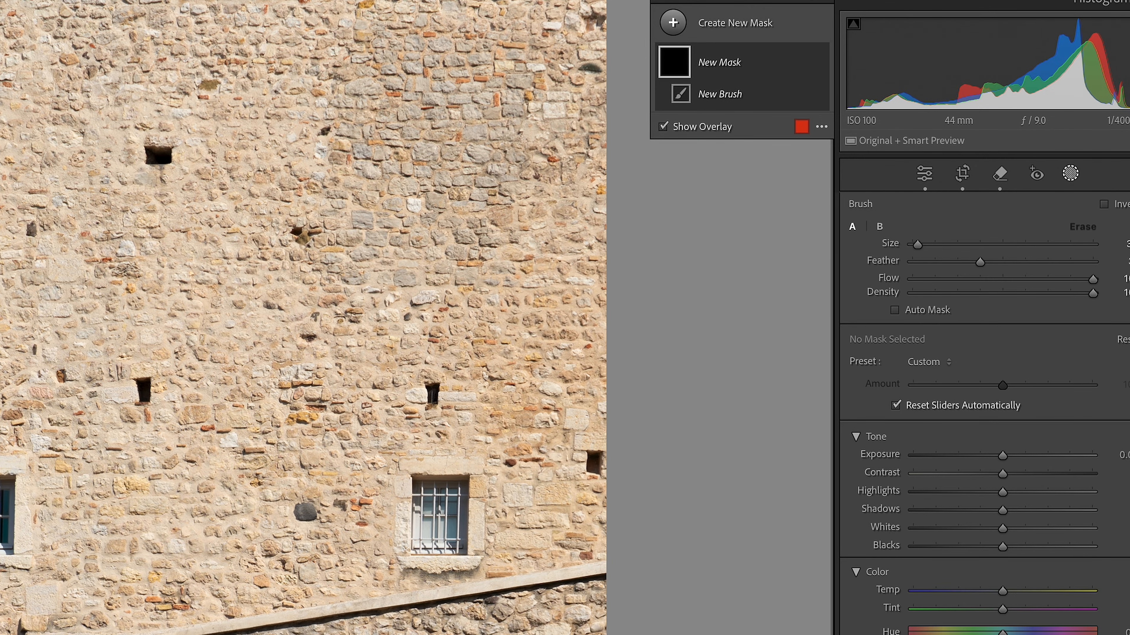
pyautogui.moveTo(917, 244)
pyautogui.mouseDown()
pyautogui.moveTo(971, 244)
pyautogui.moveTo(948, 244)
pyautogui.mouseUp()
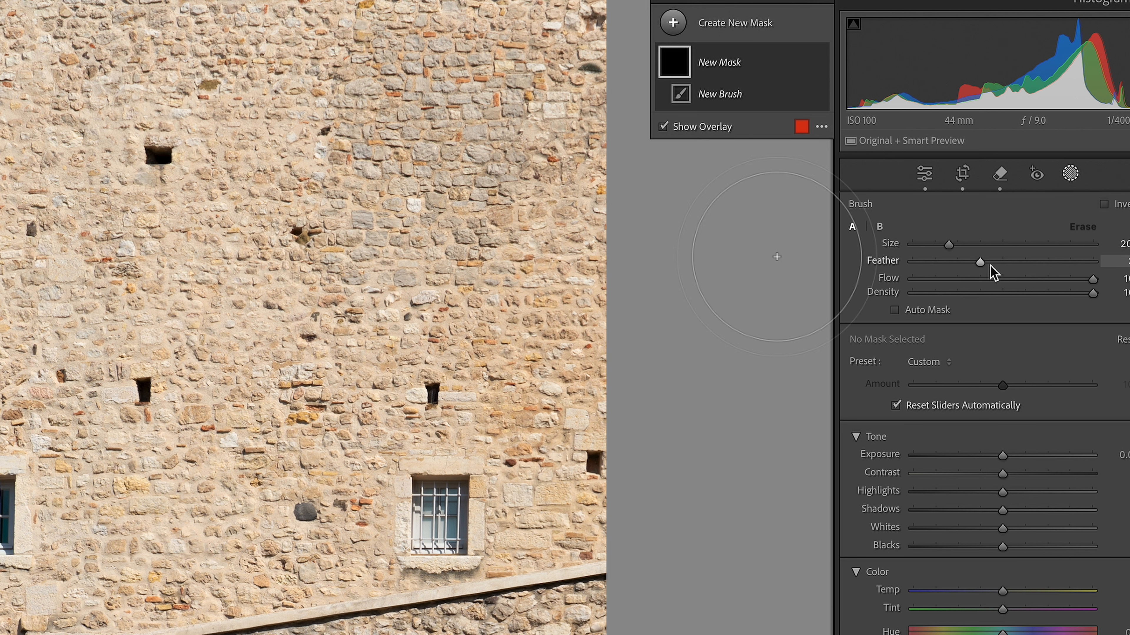
pyautogui.moveTo(980, 263); pyautogui.dragTo(954, 278)
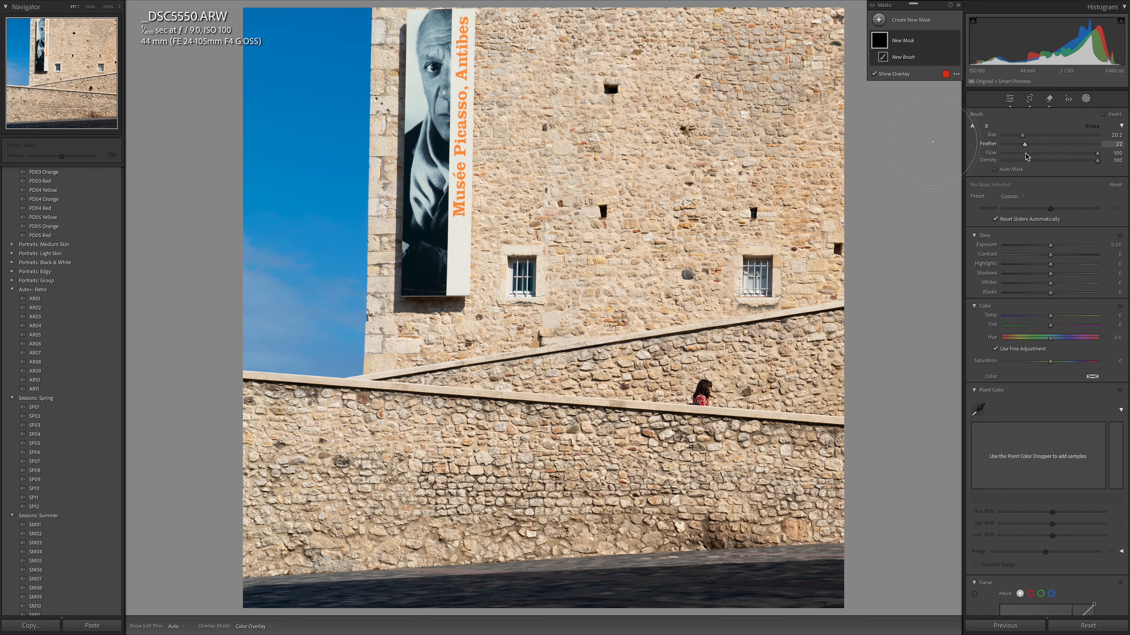
pyautogui.moveTo(276, 547)
pyautogui.mouseDown()
pyautogui.moveTo(779, 511)
pyautogui.moveTo(836, 467)
pyautogui.moveTo(311, 445)
pyautogui.moveTo(293, 418)
pyautogui.mouseUp()
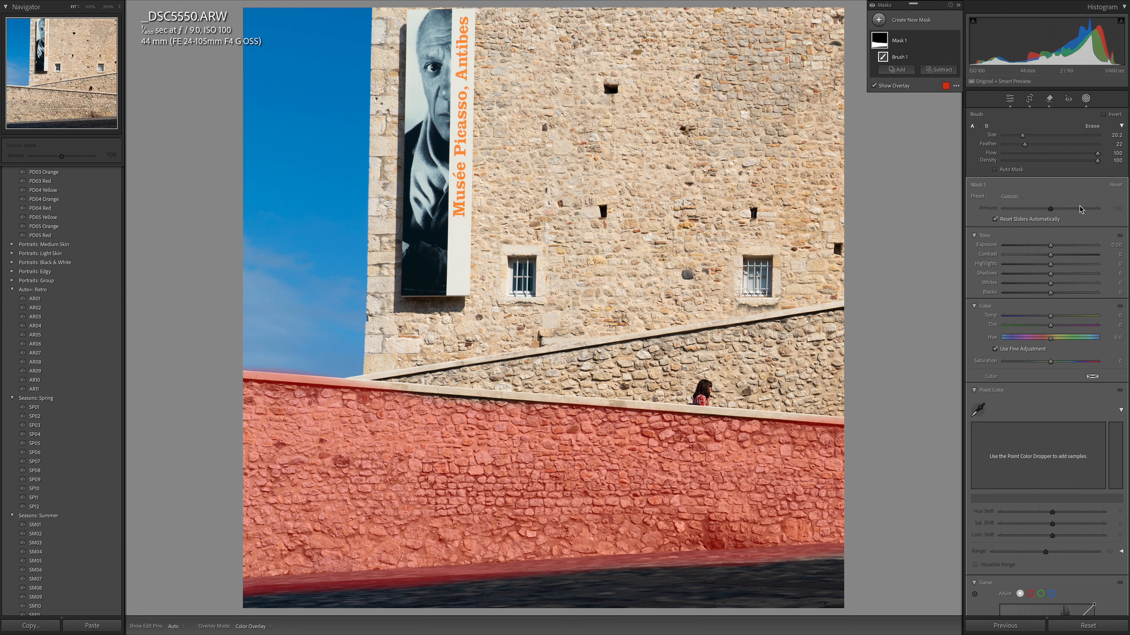
# Set the lower wall mask's Texture to 40 and Clarity to 38, and close masking
pyautogui.scroll(-10, 1014, 458)
pyautogui.scroll(10, 1013, 455)
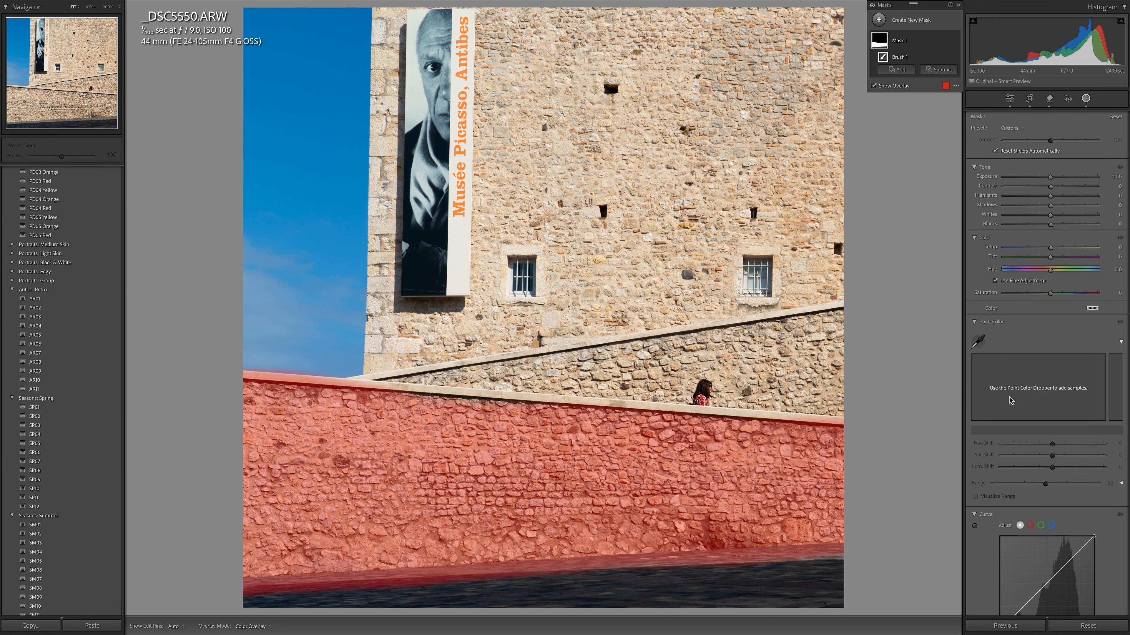
pyautogui.scroll(-5, 1053, 428)
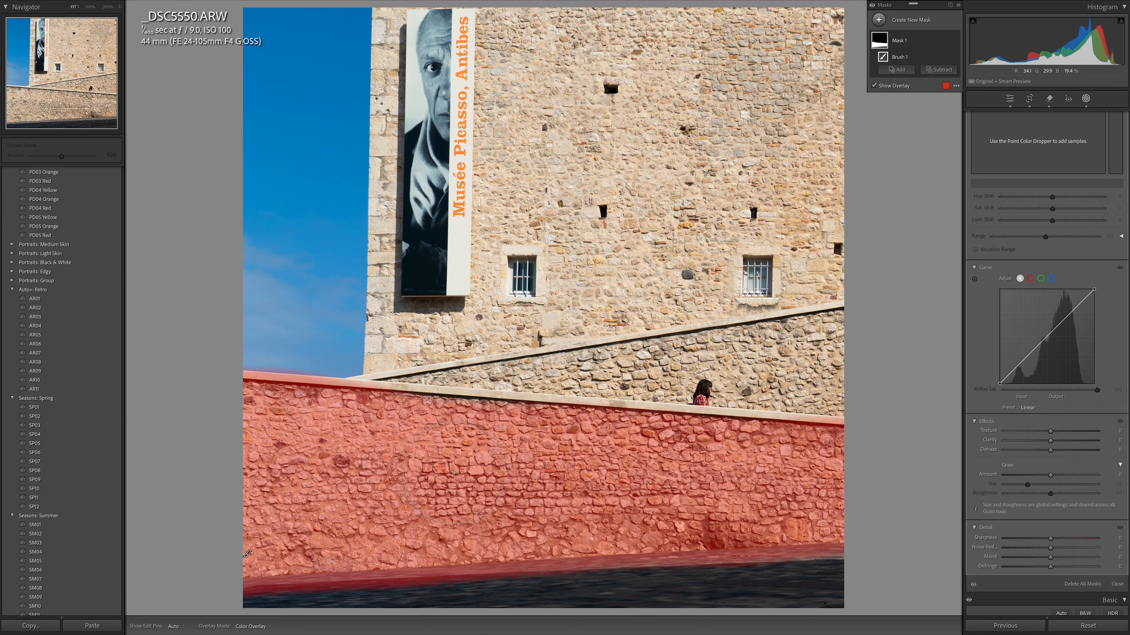
pyautogui.scroll(-3, 1077, 397)
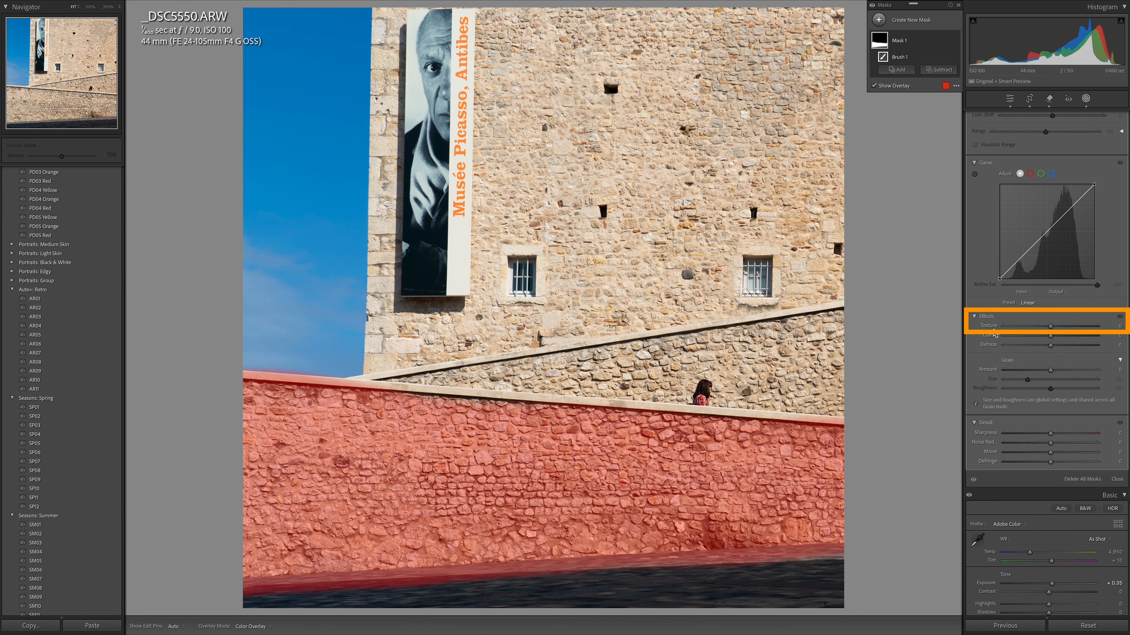
pyautogui.moveTo(1050, 326)
pyautogui.mouseDown()
pyautogui.moveTo(1070, 327)
pyautogui.moveTo(990, 338)
pyautogui.mouseUp()
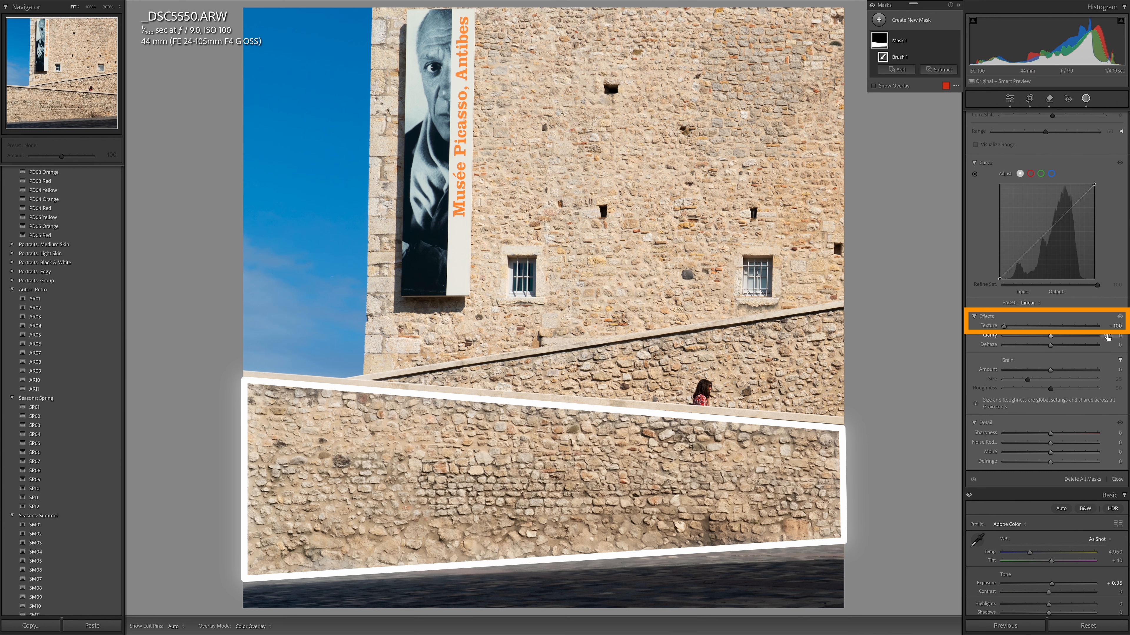
pyautogui.moveTo(1005, 329); pyautogui.dragTo(1069, 332)
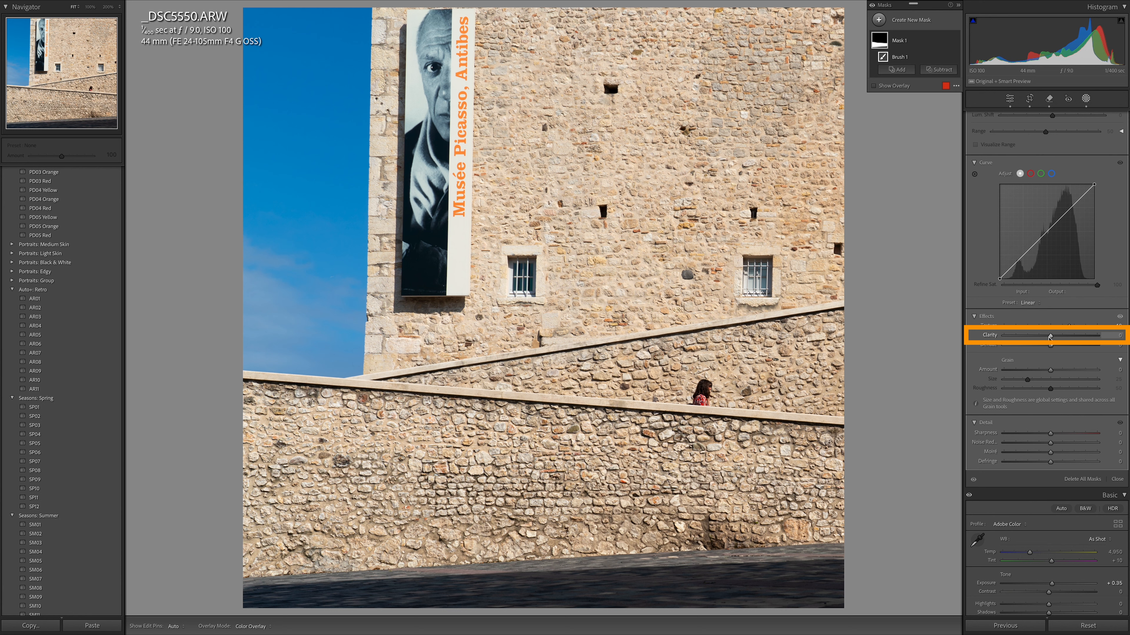
pyautogui.moveTo(1051, 337)
pyautogui.mouseDown()
pyautogui.moveTo(1024, 337)
pyautogui.moveTo(1069, 338)
pyautogui.mouseUp()
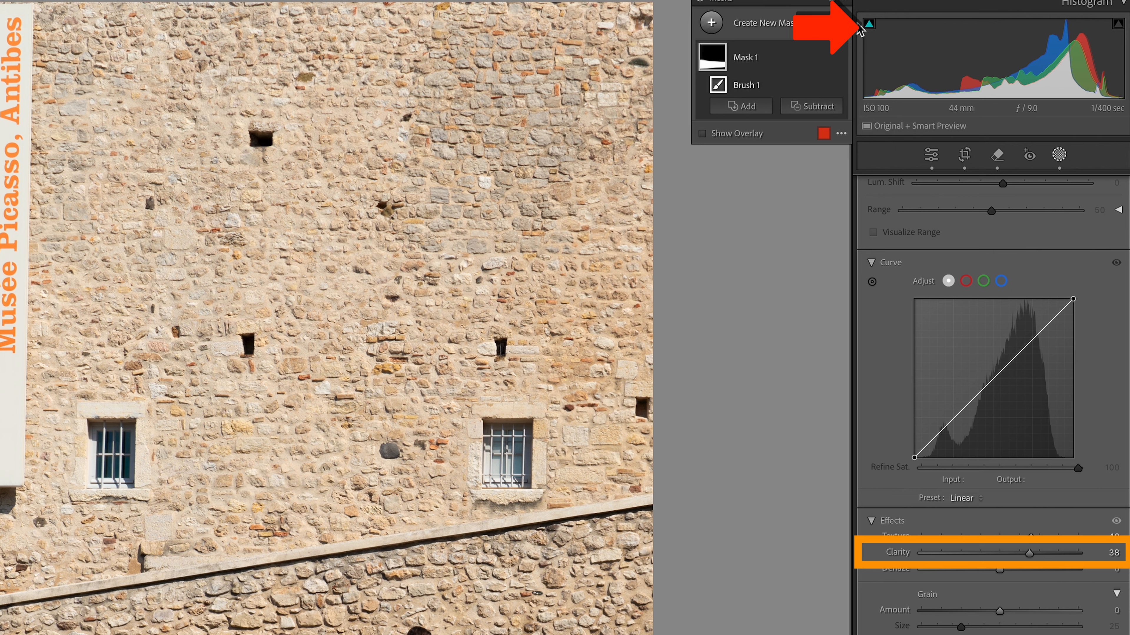
pyautogui.moveTo(870, 25)
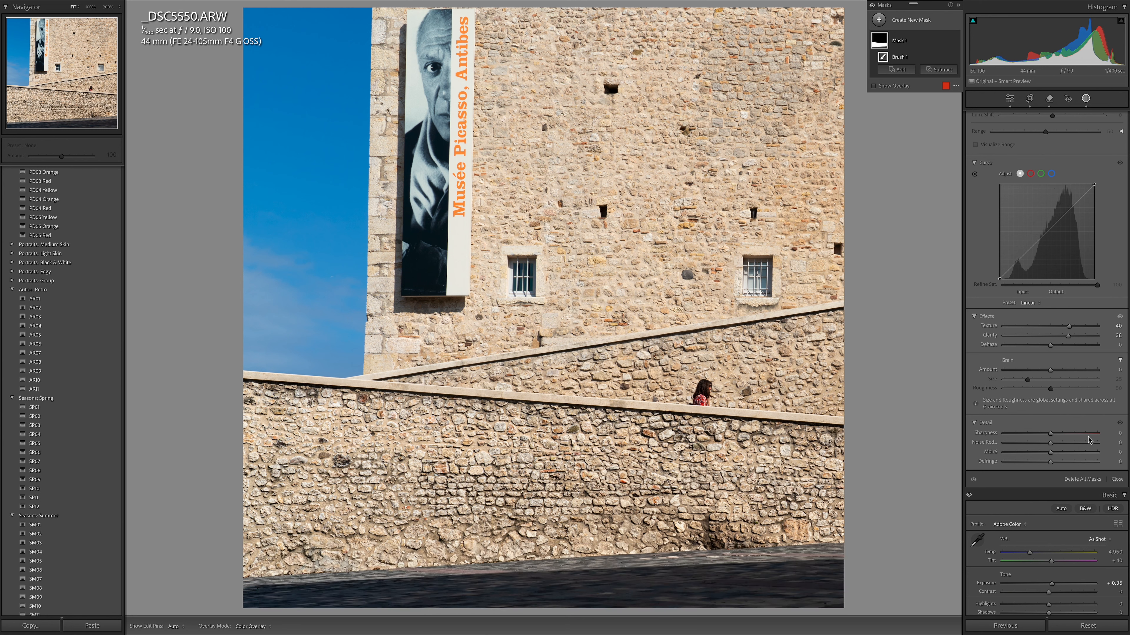
pyautogui.click(1117, 480)
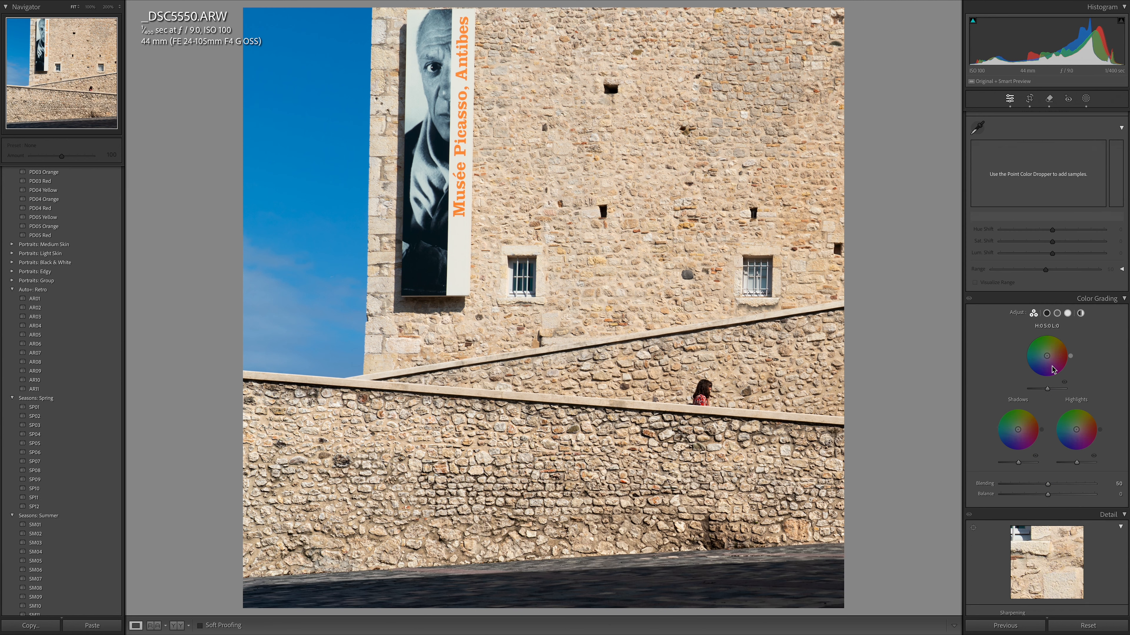
# Set the photo's overall Blacks to −6
pyautogui.scroll(10, 1082, 289)
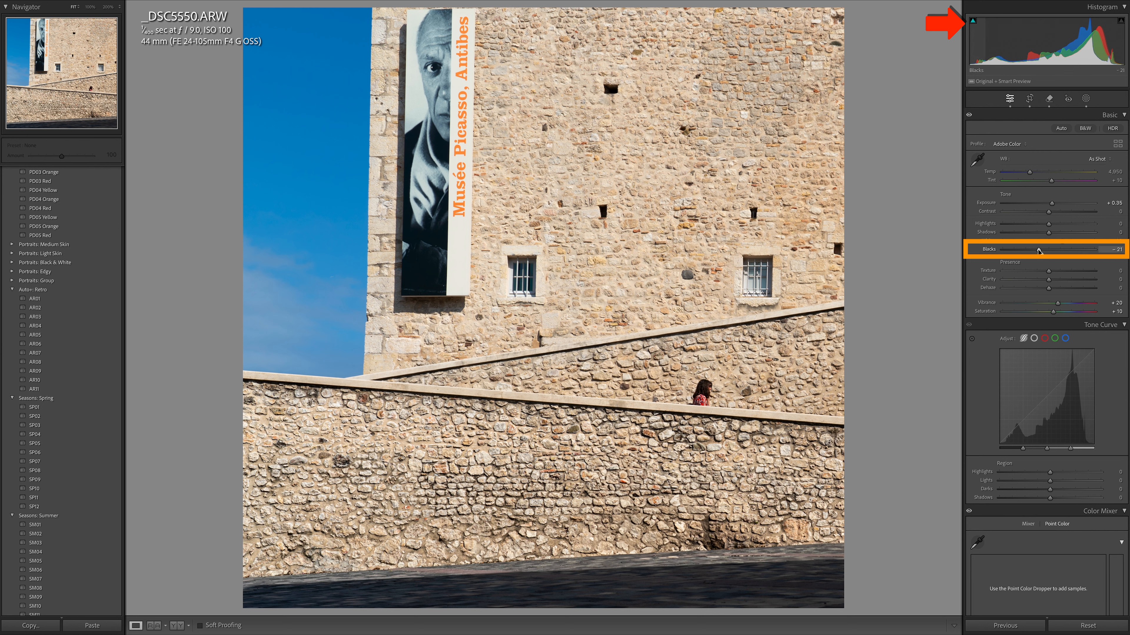
pyautogui.moveTo(1037, 250); pyautogui.dragTo(1045, 251)
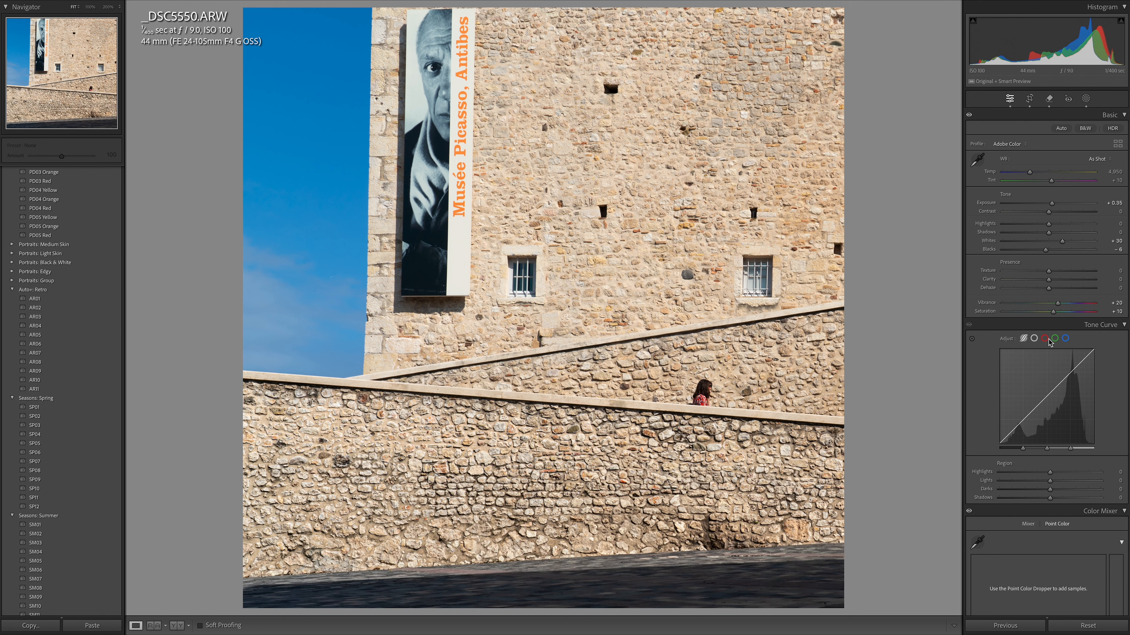
# Look through the photo's Tone Curve, Color Mixer and Color Grading settings
pyautogui.scroll(-3, 1049, 340)
pyautogui.scroll(-2, 1049, 341)
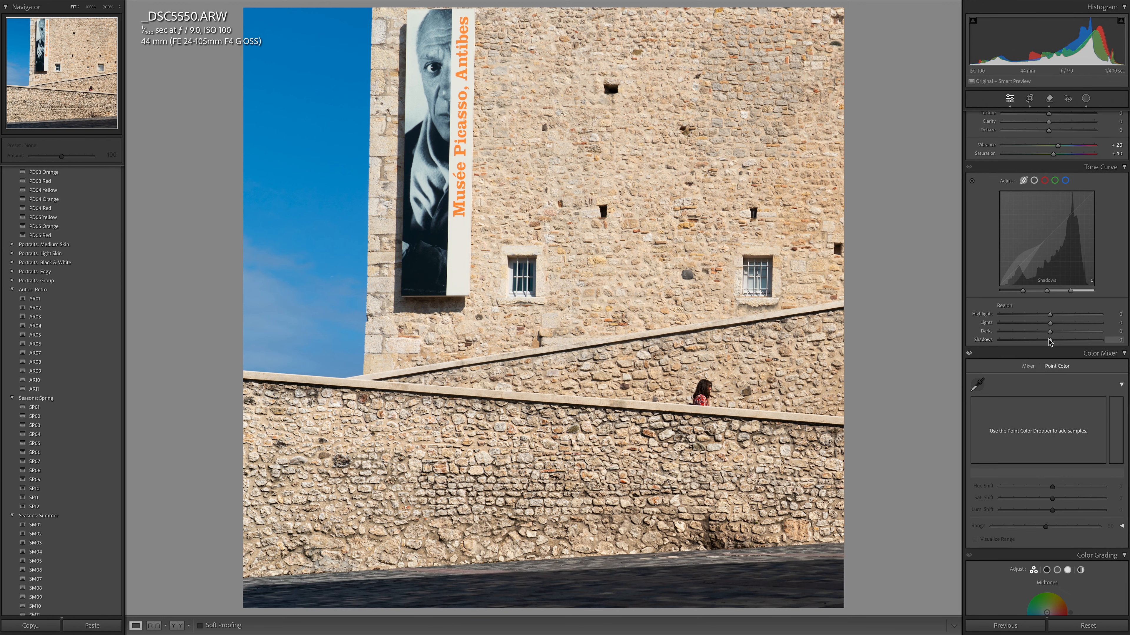
pyautogui.scroll(-2, 1049, 341)
pyautogui.scroll(3, 1049, 340)
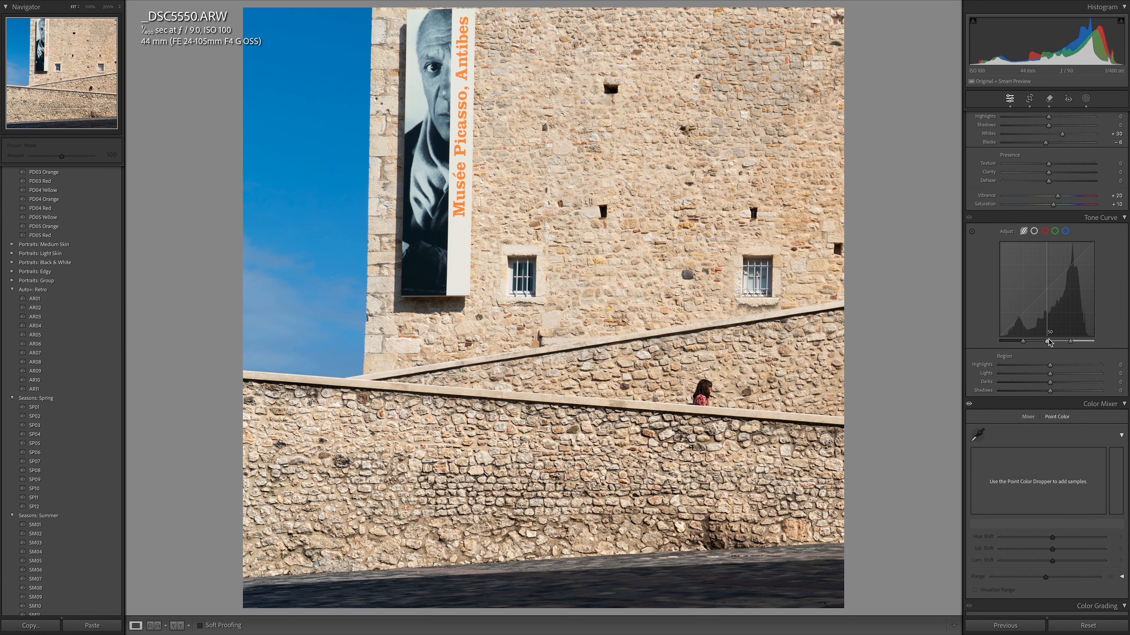
pyautogui.scroll(-4, 1049, 342)
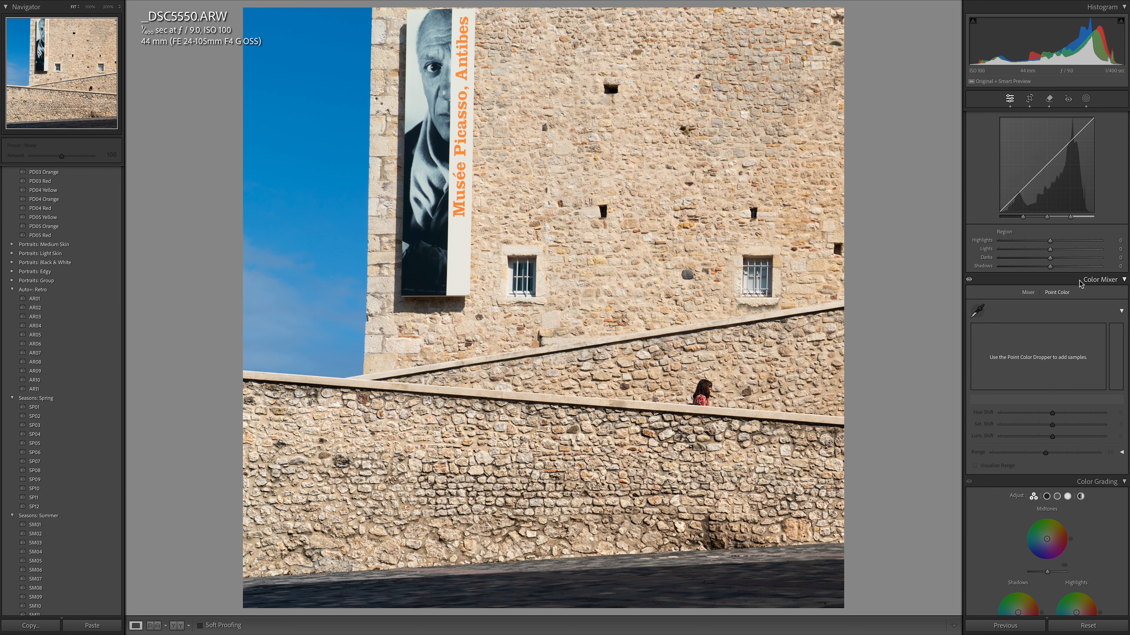
pyautogui.scroll(2, 1079, 281)
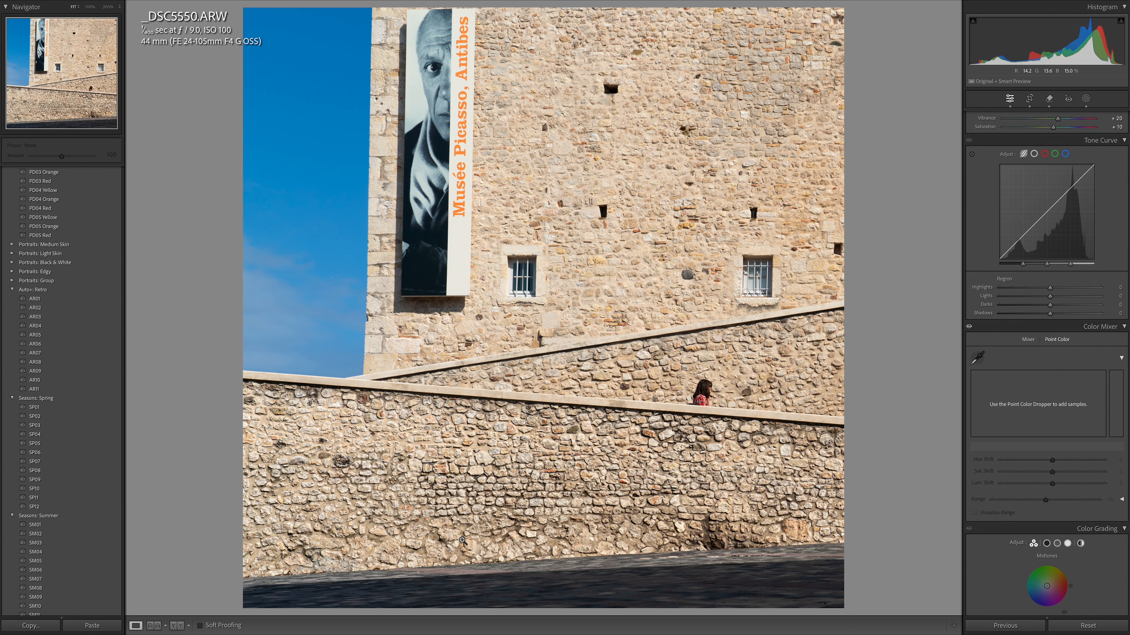
pyautogui.moveTo(790, 632)
pyautogui.scroll(5, 1052, 297)
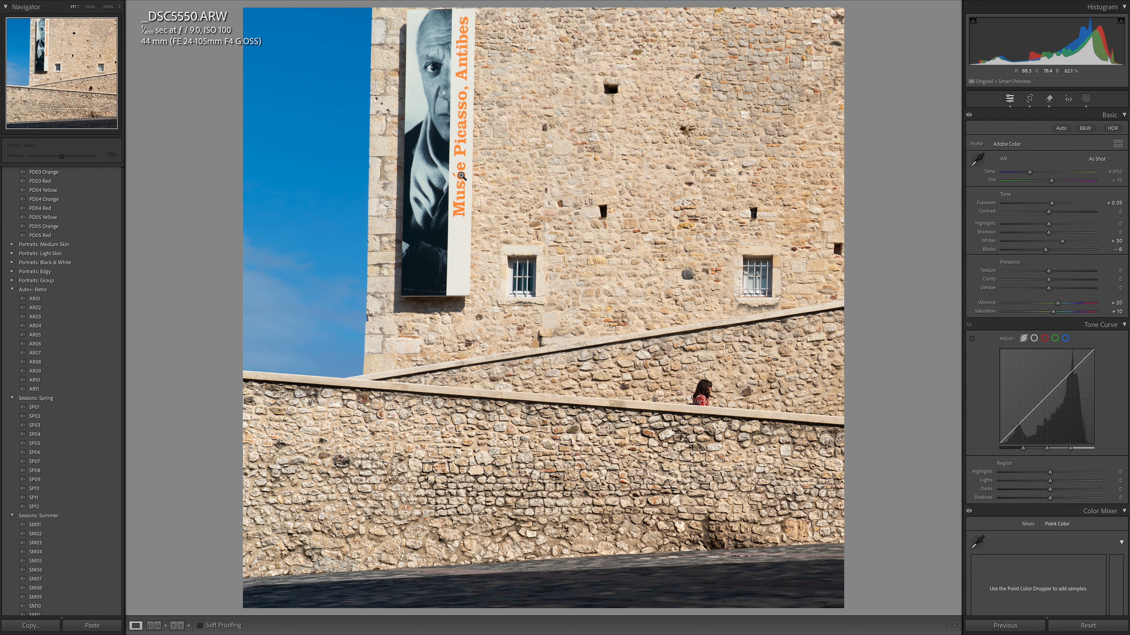
# Create a second brush mask with size 3.2 and feather 22, and paint it over the banner's vertical lettering
pyautogui.click(1085, 100)
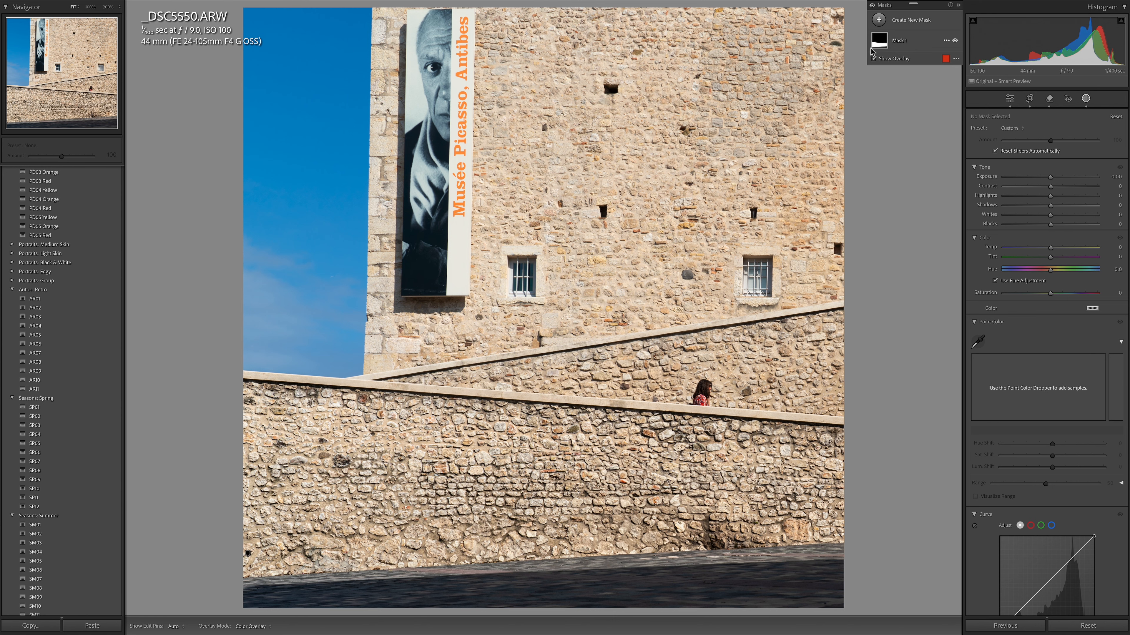
pyautogui.moveTo(886, 44)
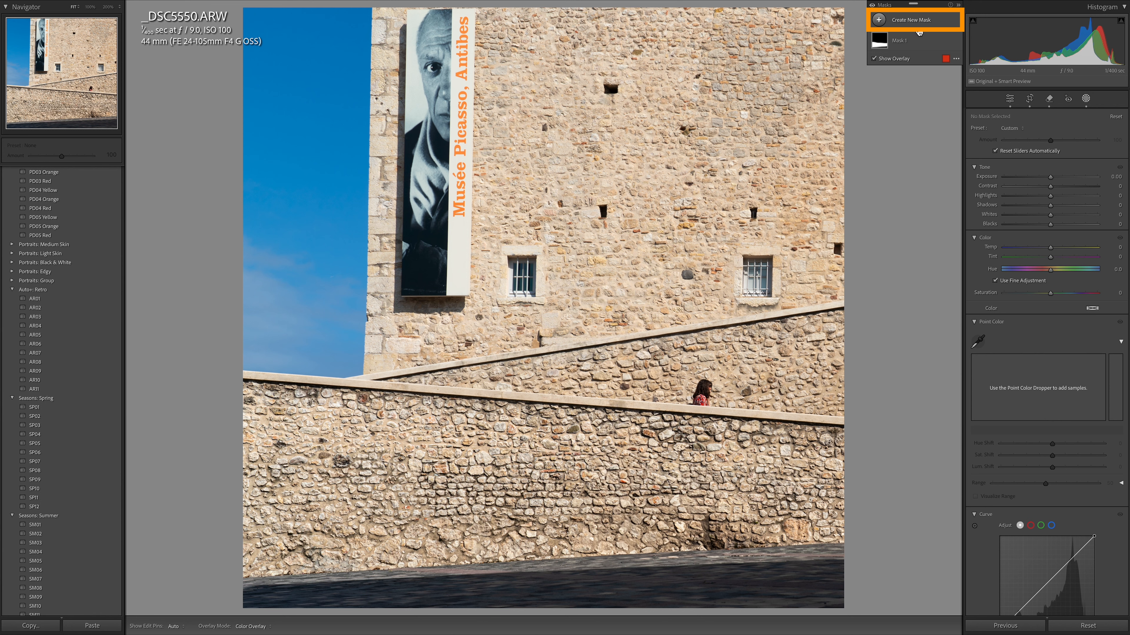
pyautogui.click(906, 25)
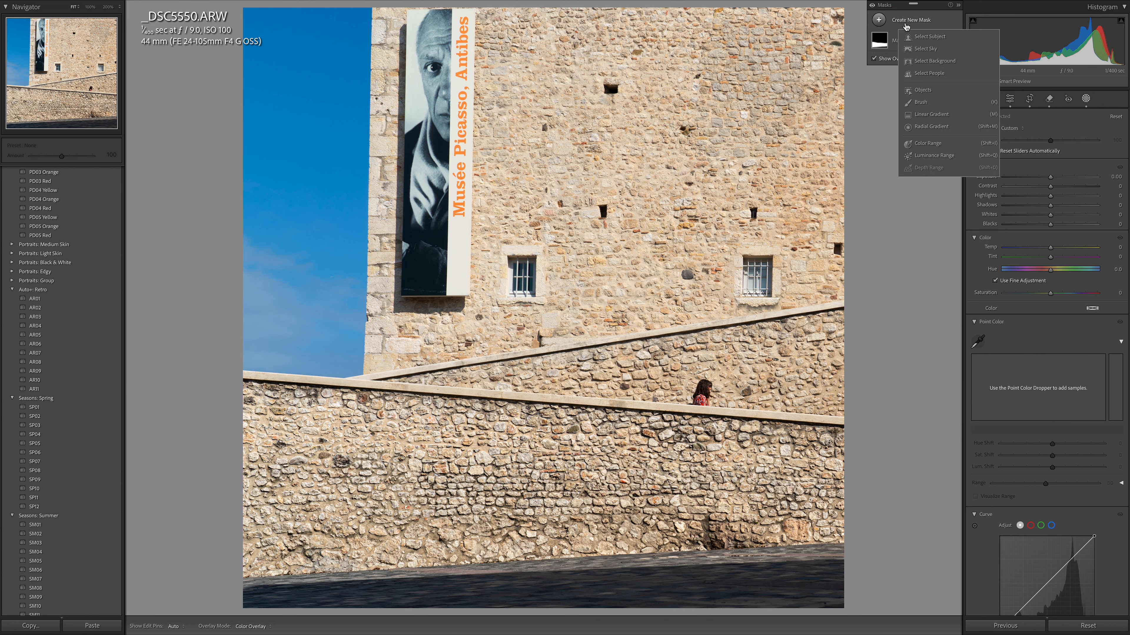
pyautogui.click(921, 102)
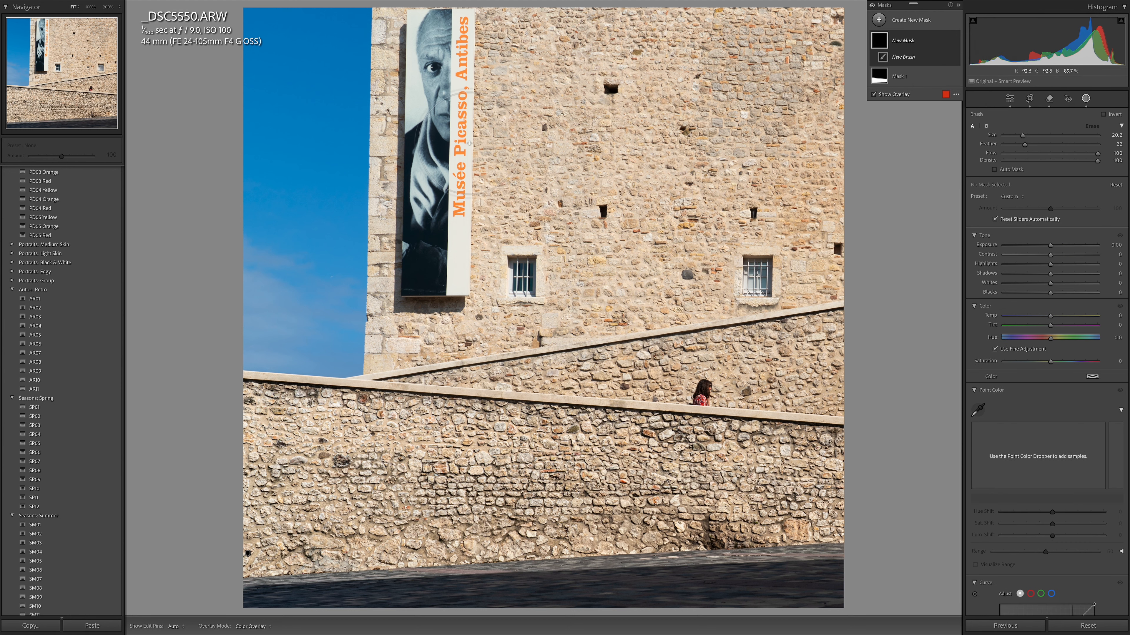
pyautogui.moveTo(1022, 135); pyautogui.dragTo(1006, 136)
pyautogui.moveTo(462, 20); pyautogui.dragTo(458, 225)
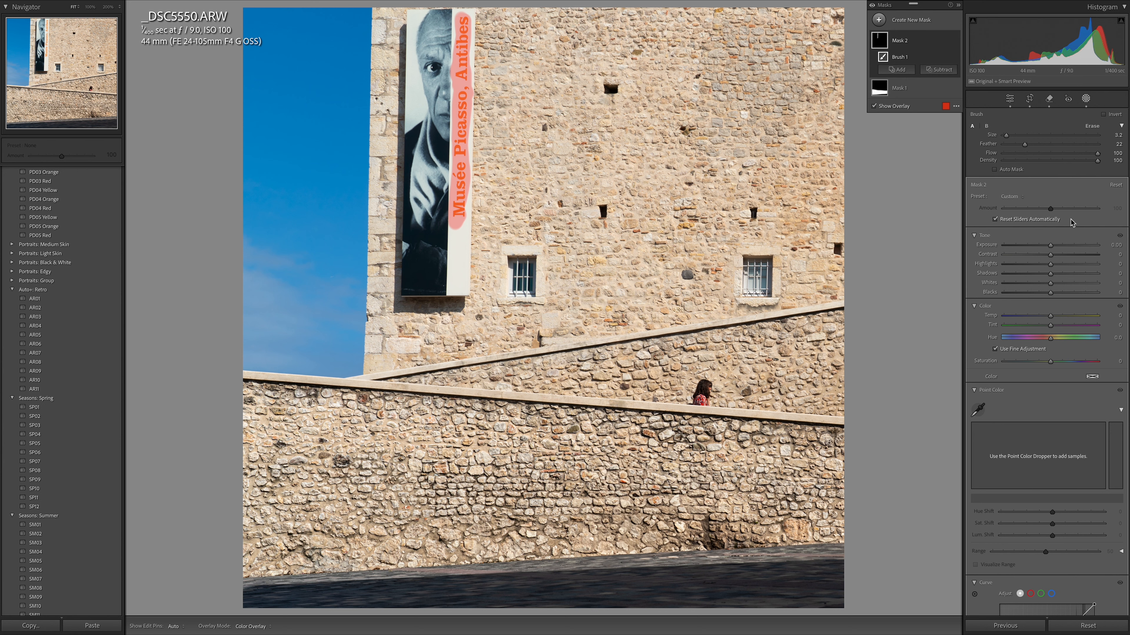
# Sample the orange banner lettering as the mask's point color, set its Hue Shift to −100, and close masking
pyautogui.scroll(-5, 1082, 327)
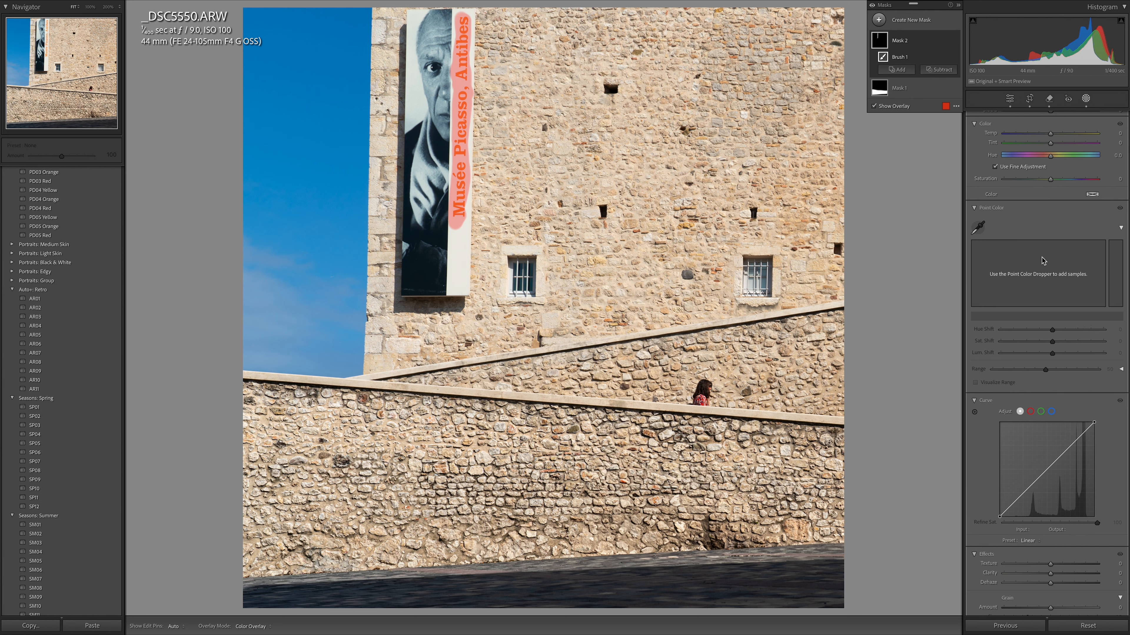
pyautogui.click(979, 228)
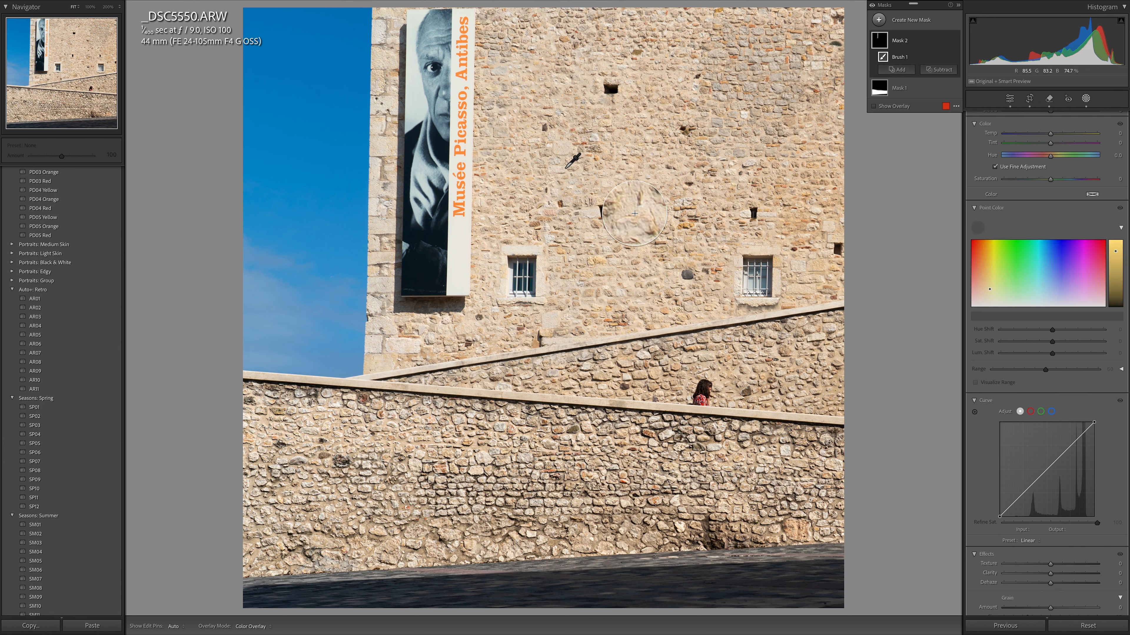
pyautogui.click(461, 154)
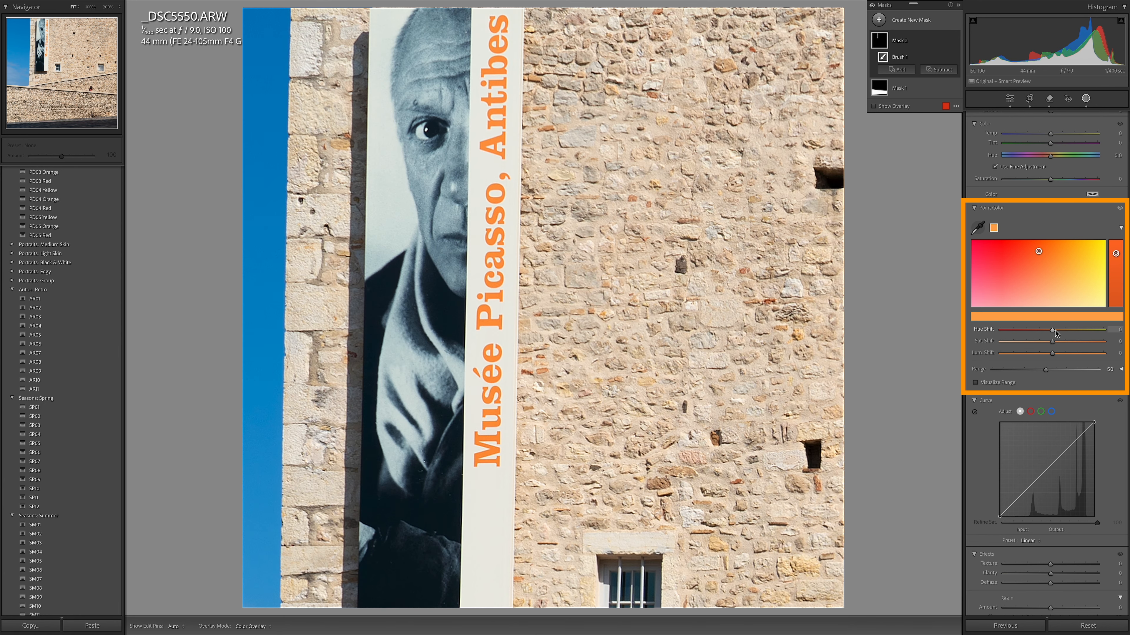
pyautogui.moveTo(1055, 330); pyautogui.dragTo(977, 340)
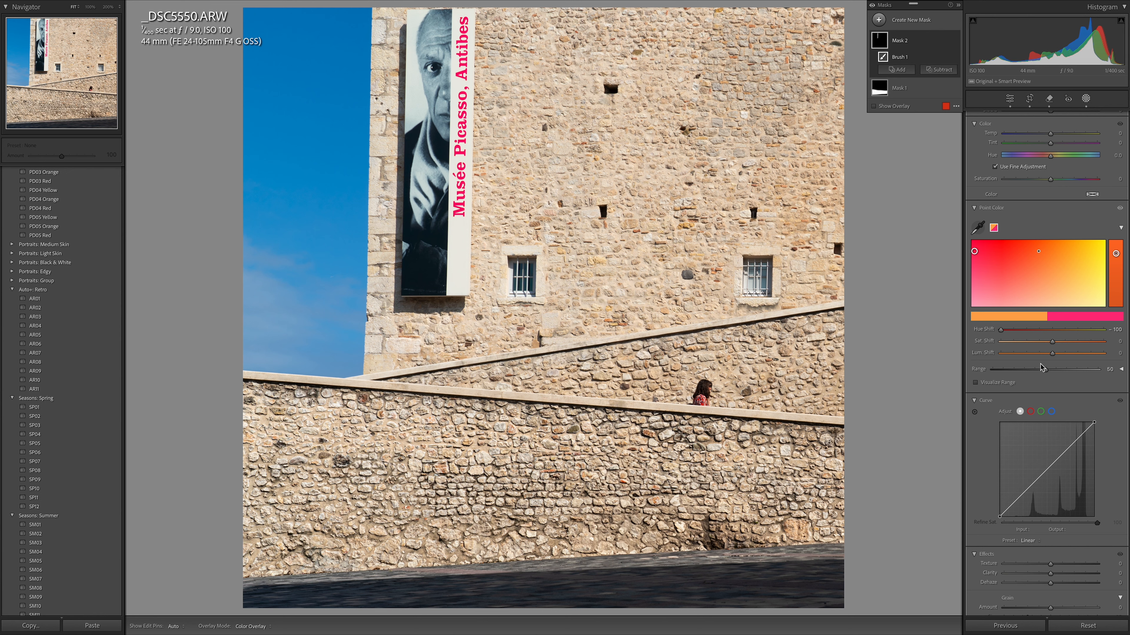
pyautogui.click(1010, 98)
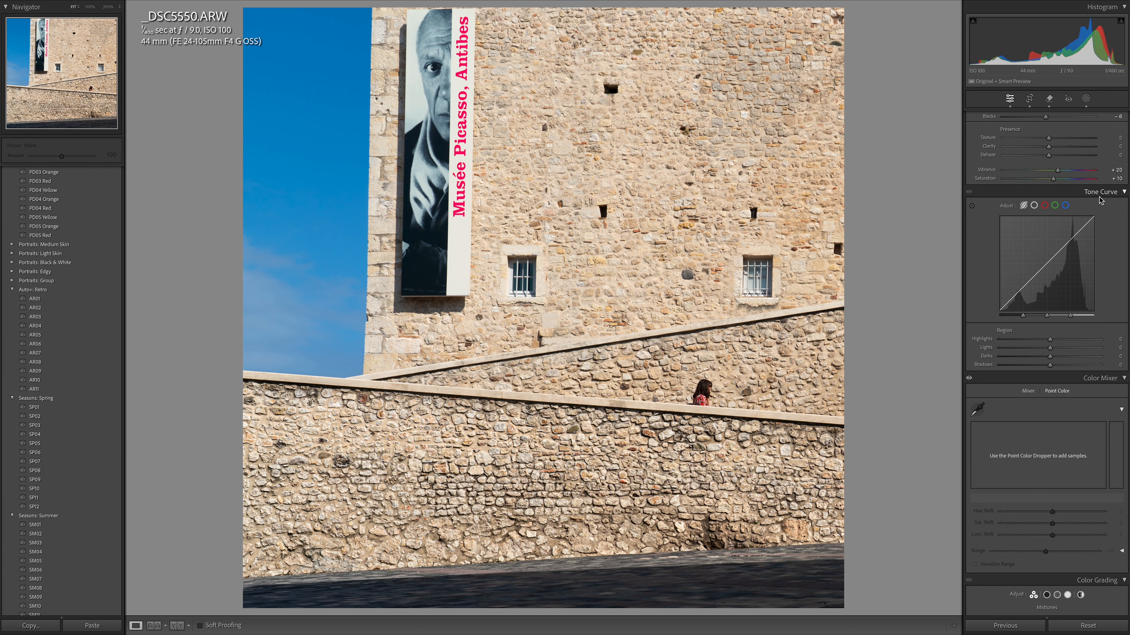
# Look through the Tone Curve's parametric and red channel curves
pyautogui.scroll(5, 1061, 225)
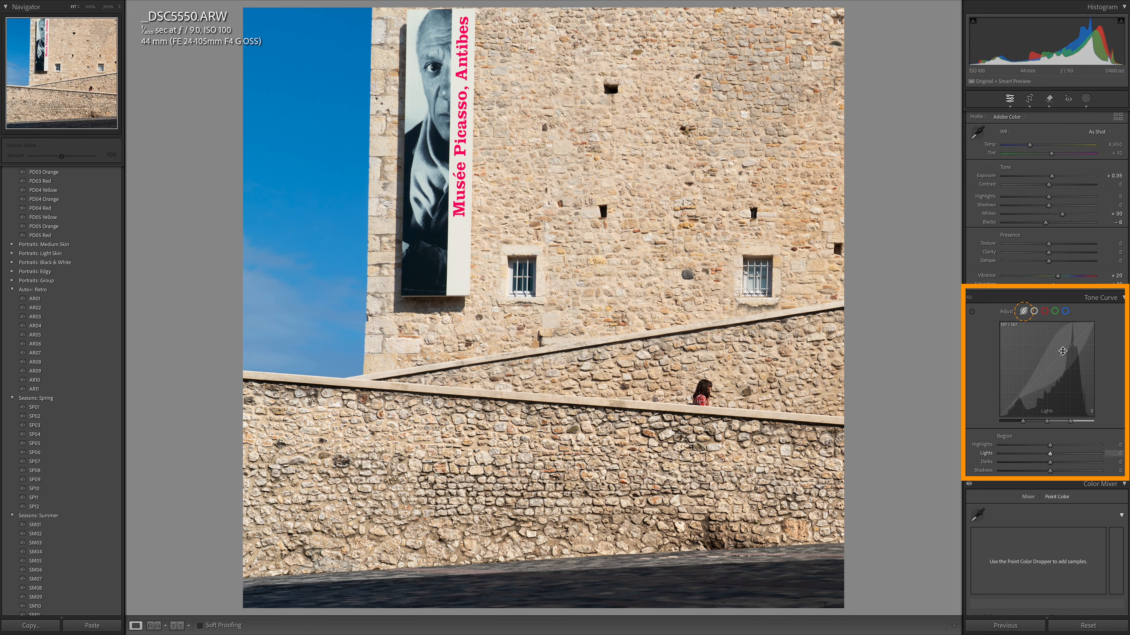
pyautogui.moveTo(1065, 354)
pyautogui.mouseDown()
pyautogui.moveTo(1066, 334)
pyautogui.moveTo(1066, 354)
pyautogui.mouseUp()
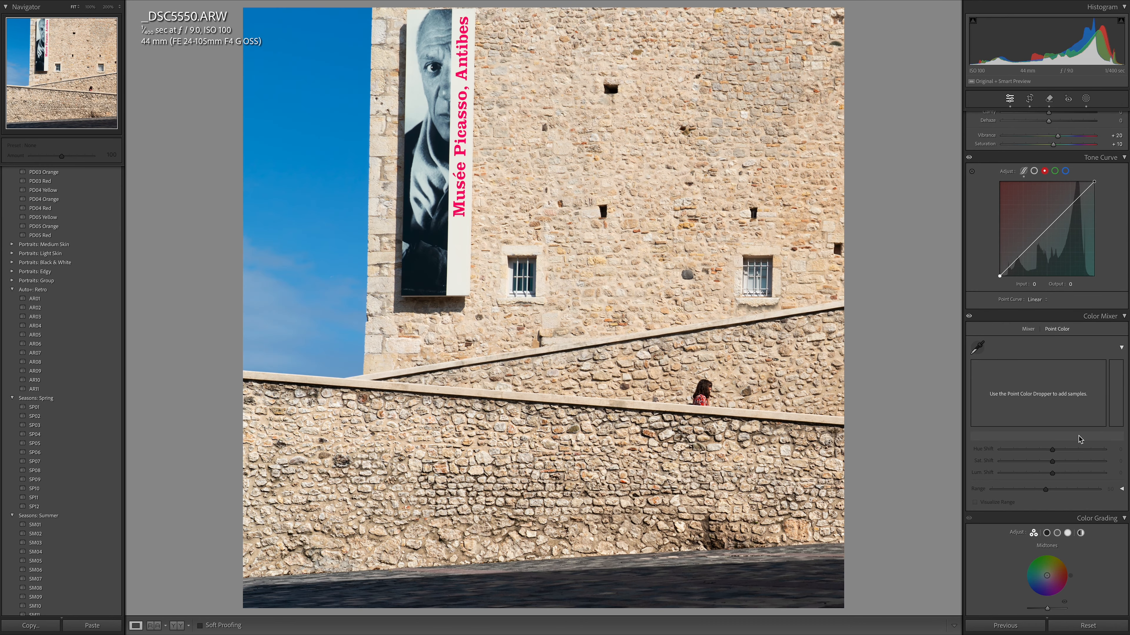
pyautogui.scroll(-2, 1078, 436)
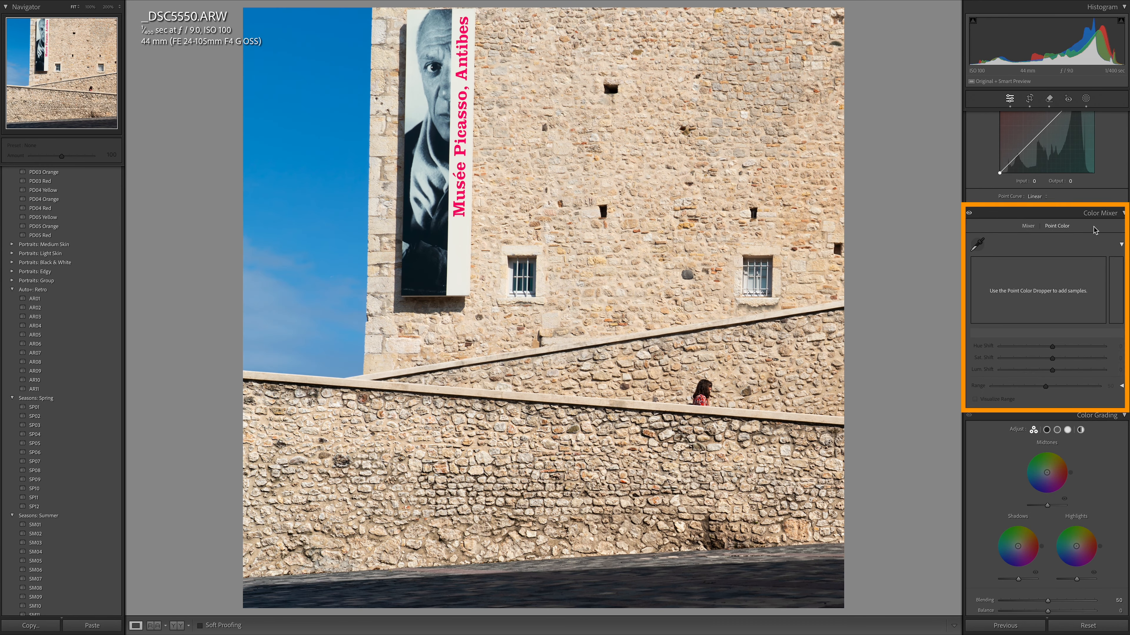
# Try shifting the sky's hue with the Color Mixer's targeted adjustment to Aqua −3 and Blue −81
pyautogui.click(1028, 226)
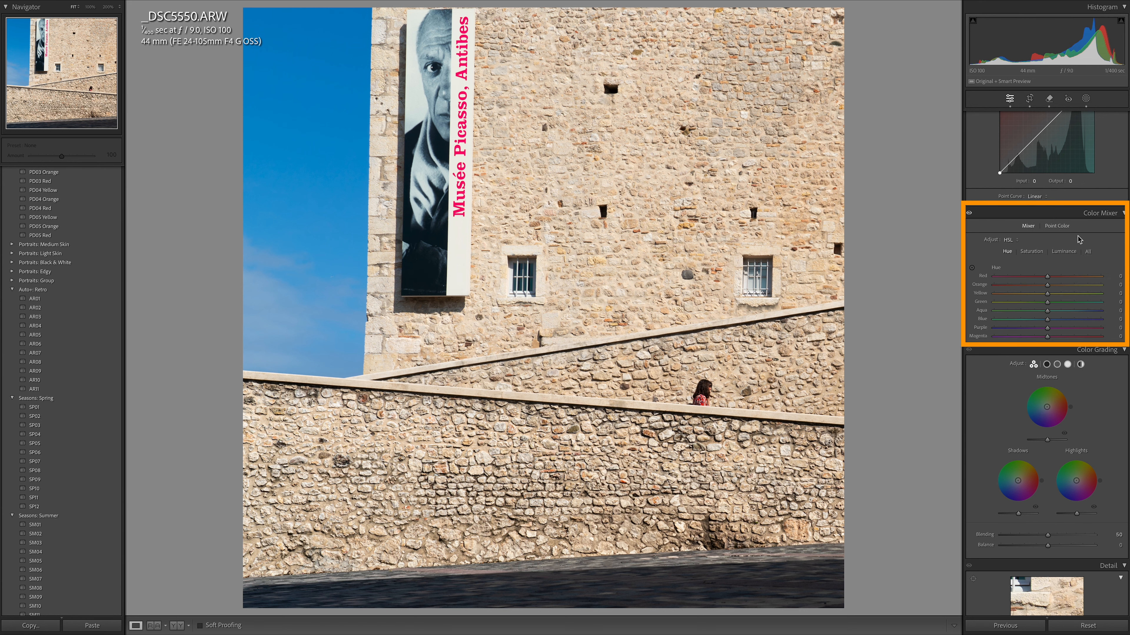
pyautogui.click(971, 268)
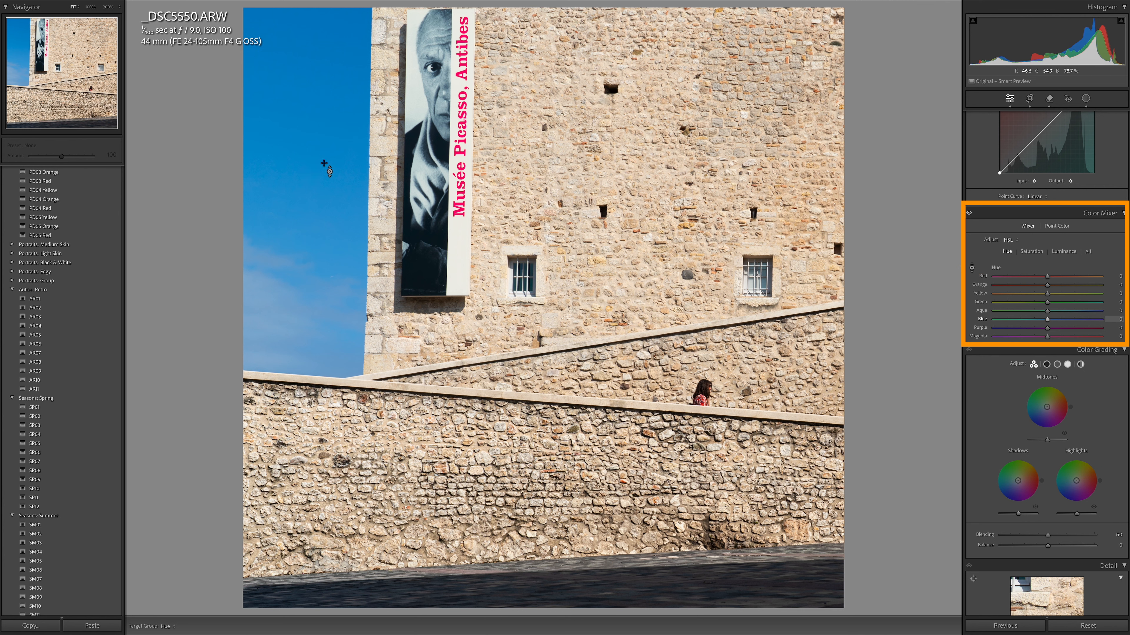
pyautogui.moveTo(322, 169)
pyautogui.mouseDown()
pyautogui.moveTo(322, 140)
pyautogui.moveTo(323, 205)
pyautogui.mouseUp()
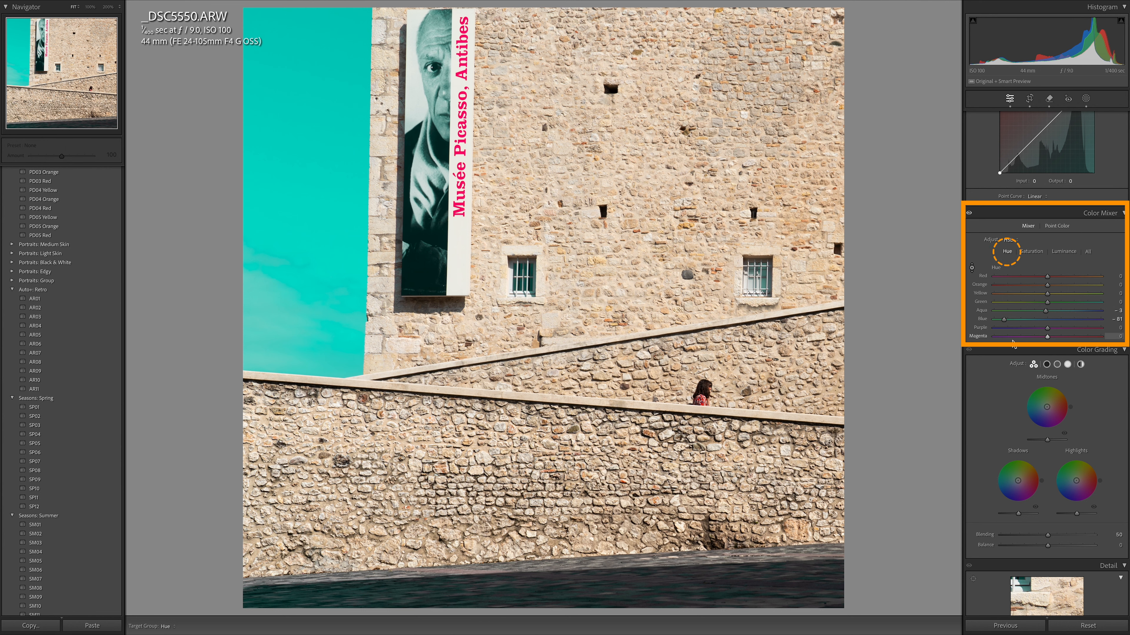
# Raise the sky's saturation with the Color Mixer's targeted adjustment to Blue +11
pyautogui.click(1031, 252)
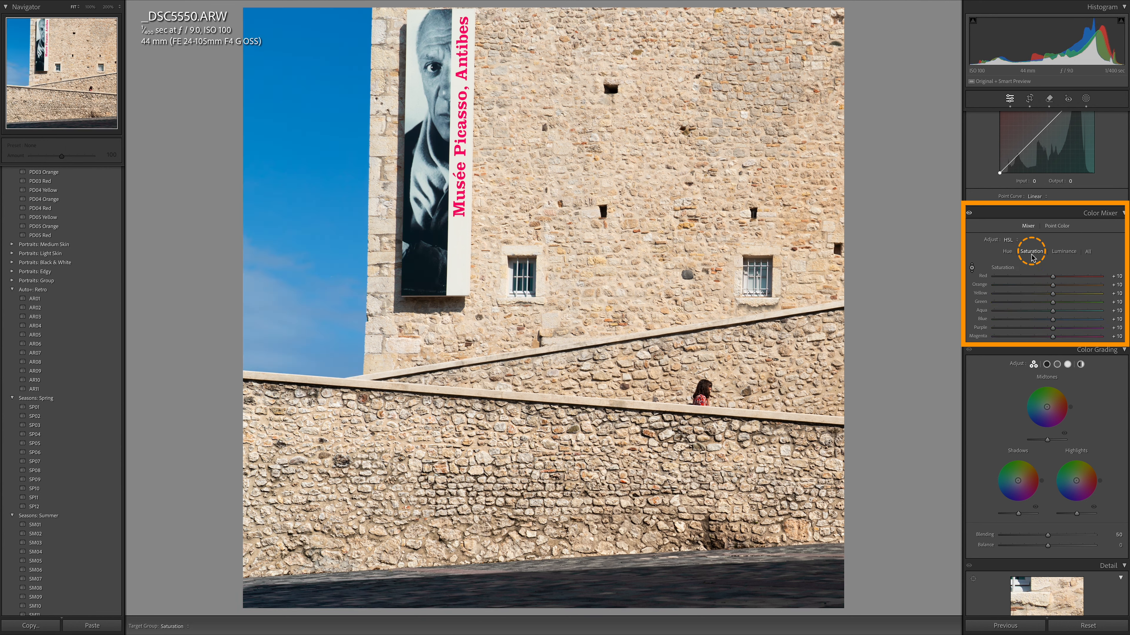
pyautogui.click(972, 268)
pyautogui.click(972, 268)
pyautogui.moveTo(320, 154)
pyautogui.mouseDown()
pyautogui.moveTo(319, 142)
pyautogui.moveTo(320, 153)
pyautogui.mouseUp()
# Look through the Color Grading, Detail, Lens Corrections, Transform, Lens Blur and Effects settings, including the post-crop vignetting amount
pyautogui.scroll(-5, 1047, 286)
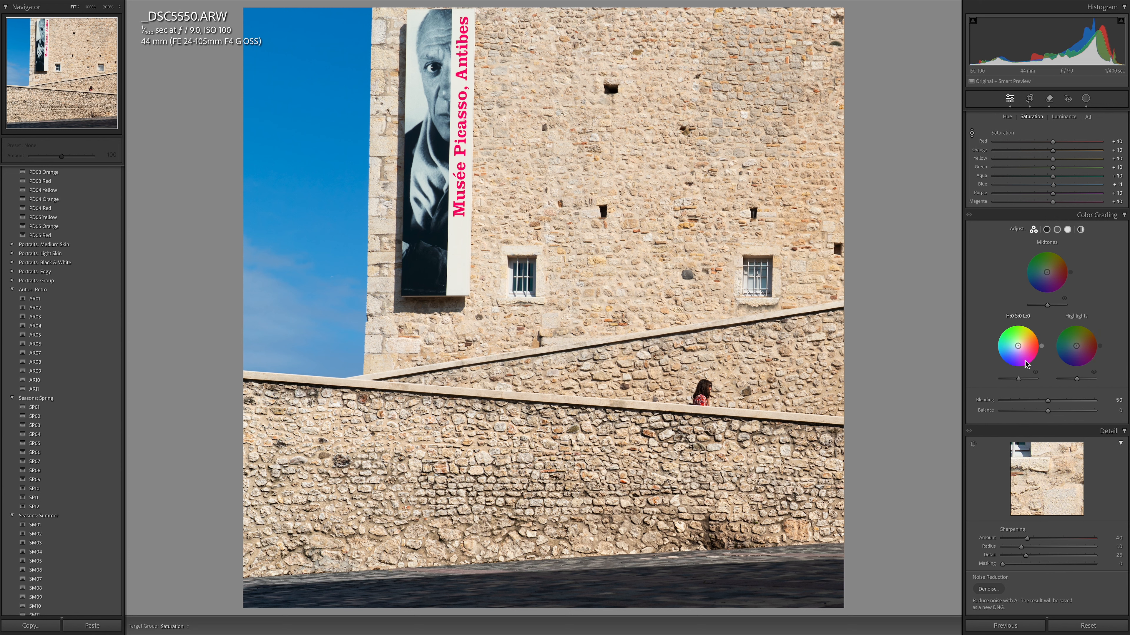
pyautogui.scroll(8, 1025, 360)
pyautogui.scroll(-9, 1025, 361)
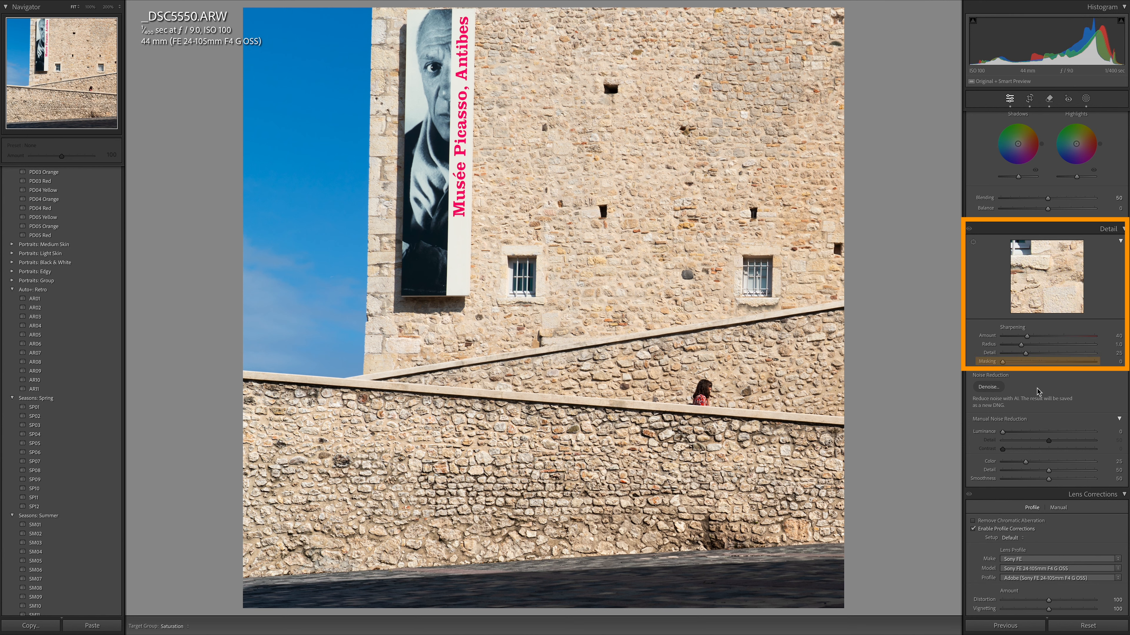
pyautogui.scroll(-3, 1024, 363)
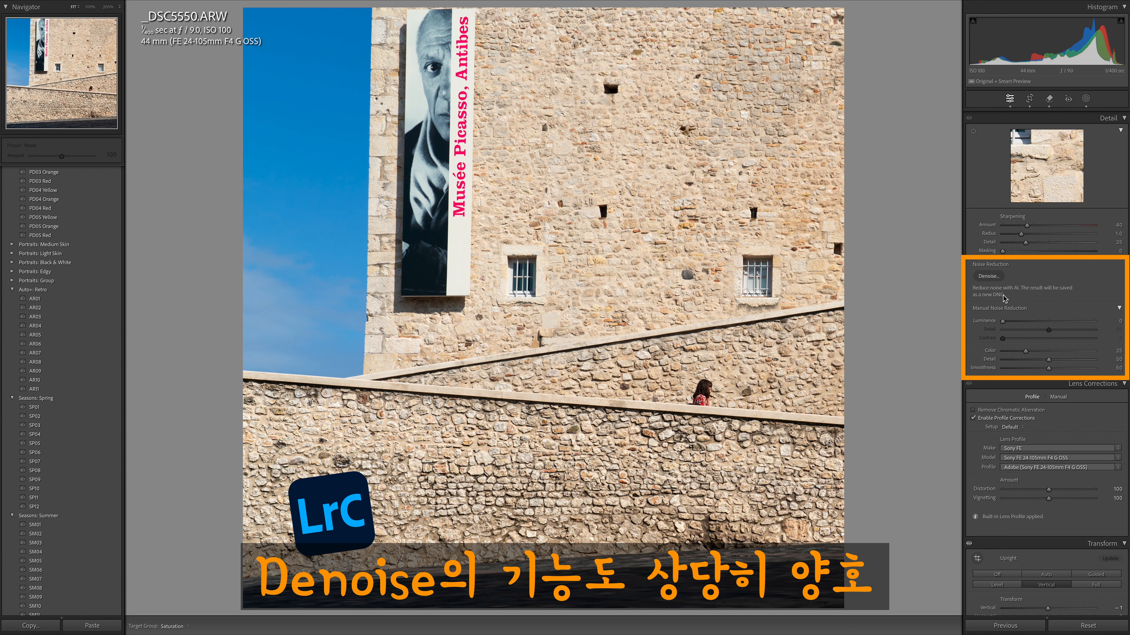
pyautogui.scroll(-7, 1004, 299)
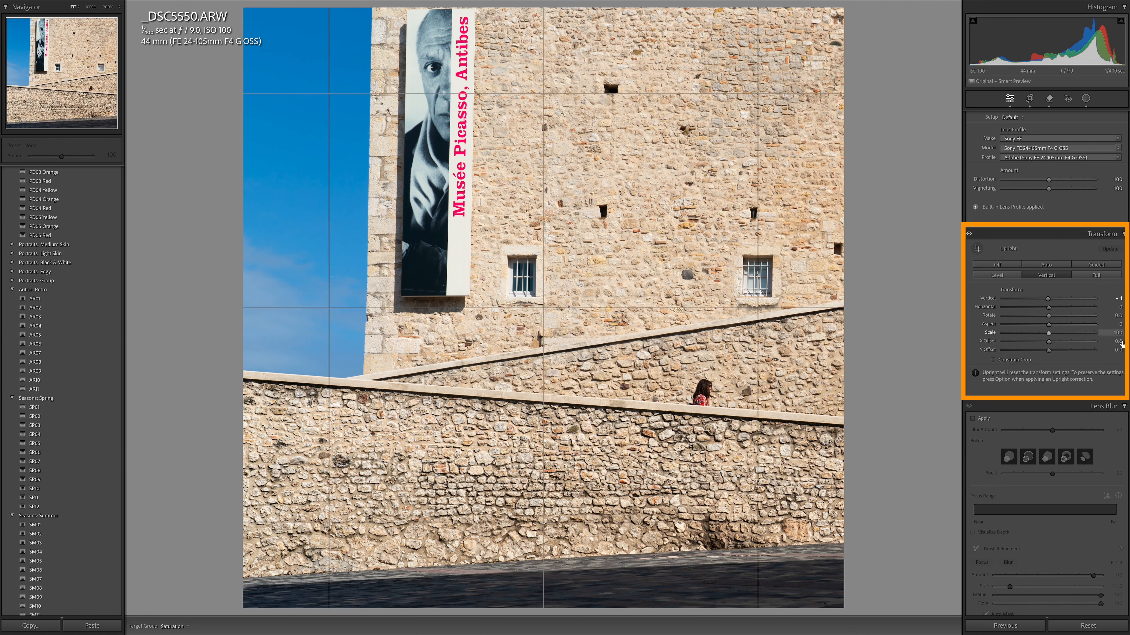
pyautogui.scroll(-2, 1088, 361)
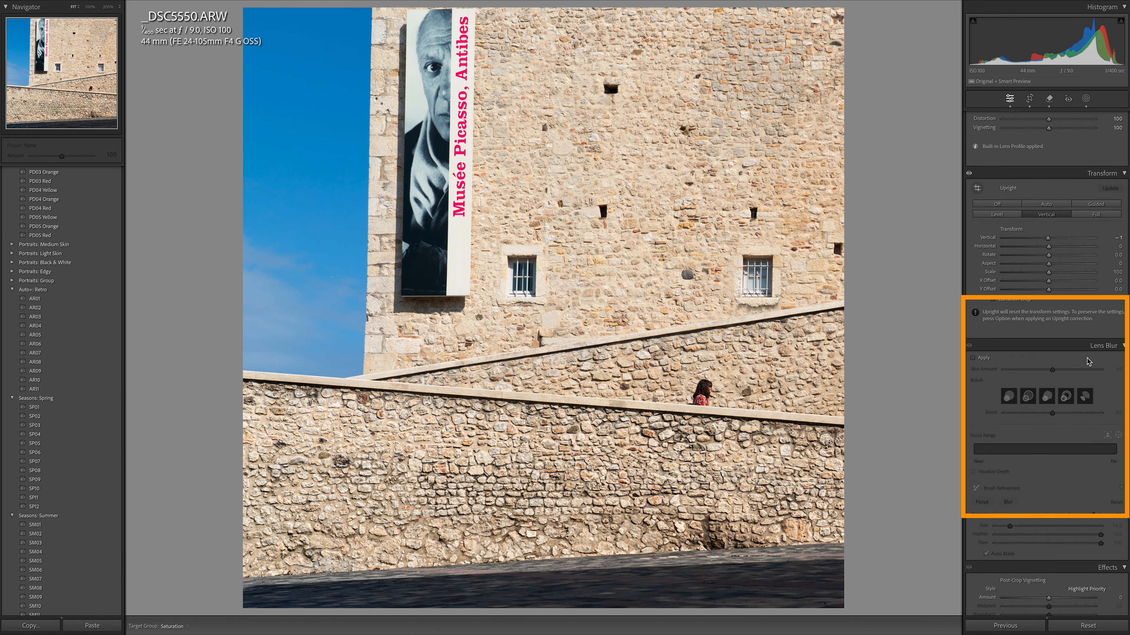
pyautogui.scroll(-3, 1090, 360)
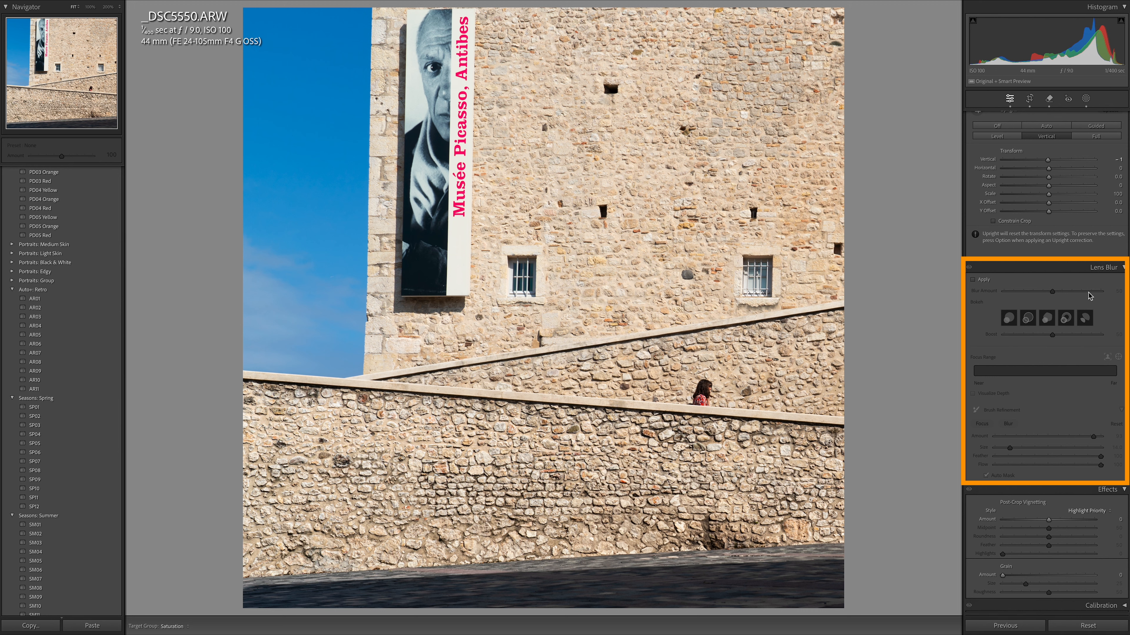
pyautogui.scroll(1, 1023, 347)
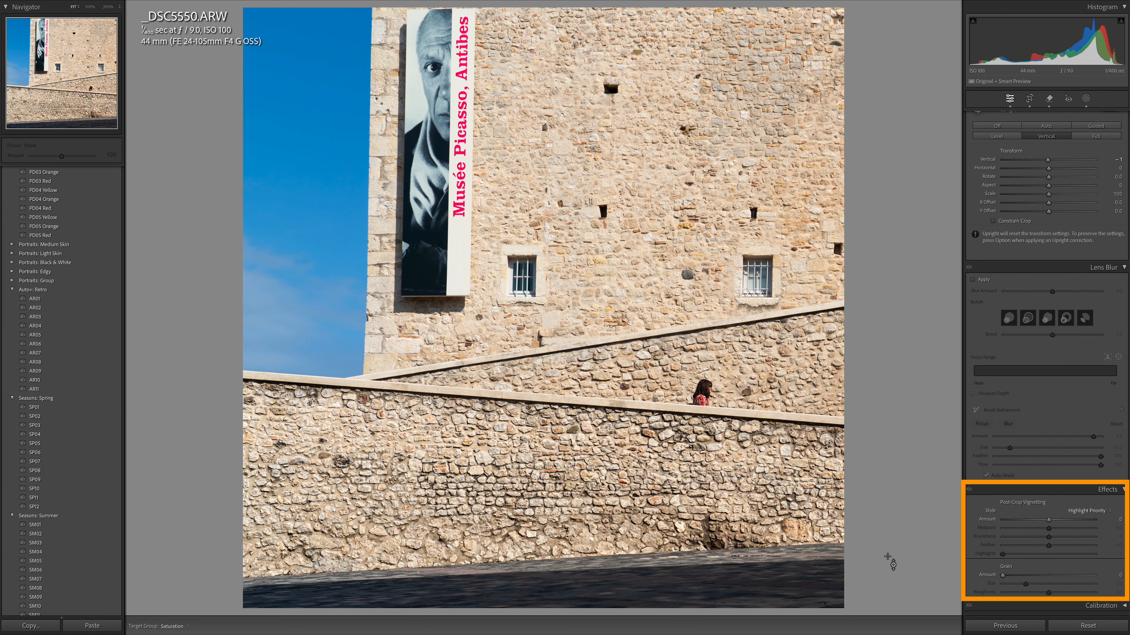
pyautogui.moveTo(1048, 520)
pyautogui.mouseDown()
pyautogui.moveTo(1010, 539)
pyautogui.moveTo(1048, 540)
pyautogui.mouseUp()
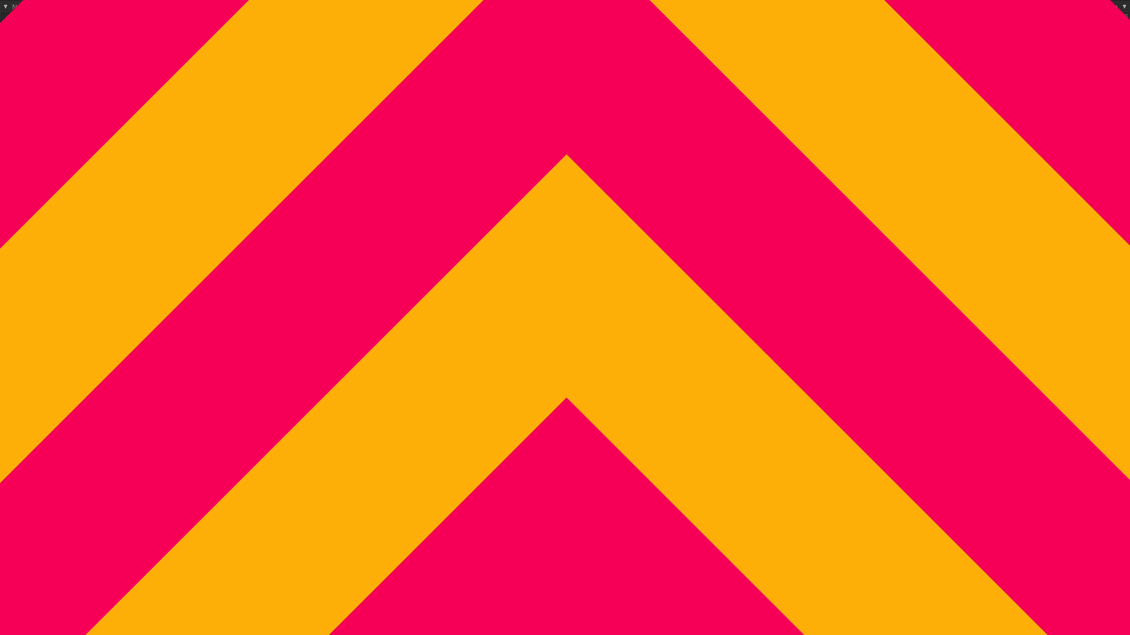